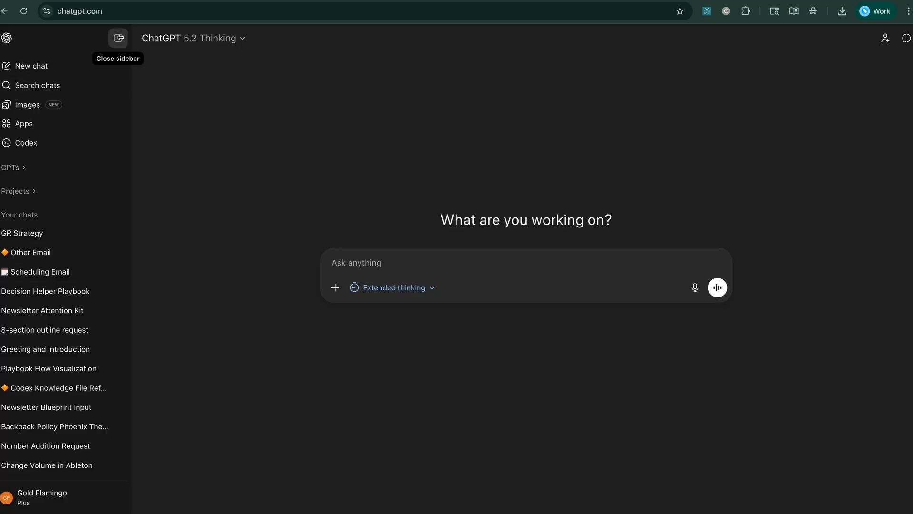
# - Collapse and reopen the sidebar, and start a new chat
pyautogui.click(118, 38)
pyautogui.click(6, 39)
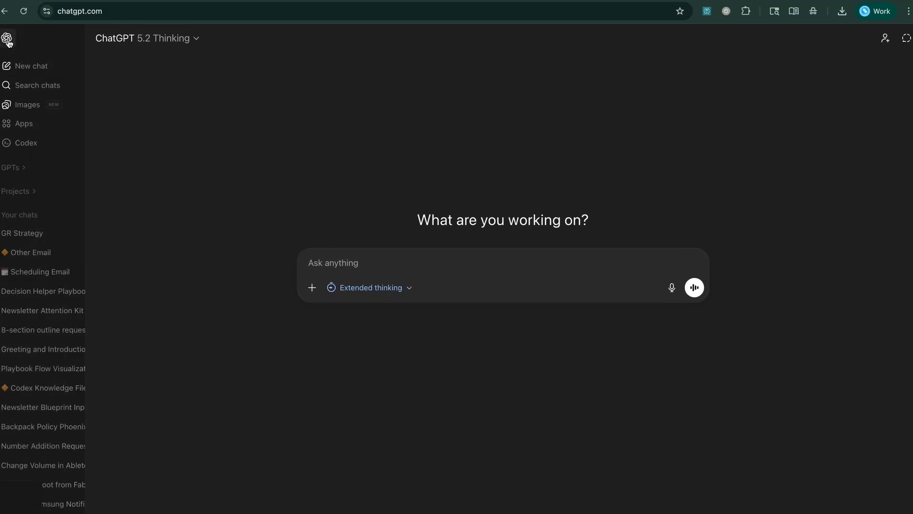
pyautogui.click(35, 69)
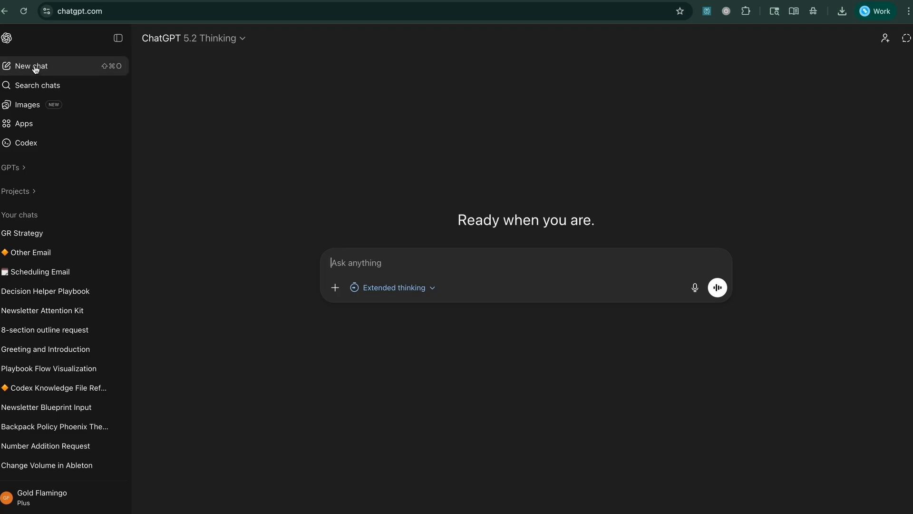
# - View the chat search, close it and open the Images page
pyautogui.click(53, 86)
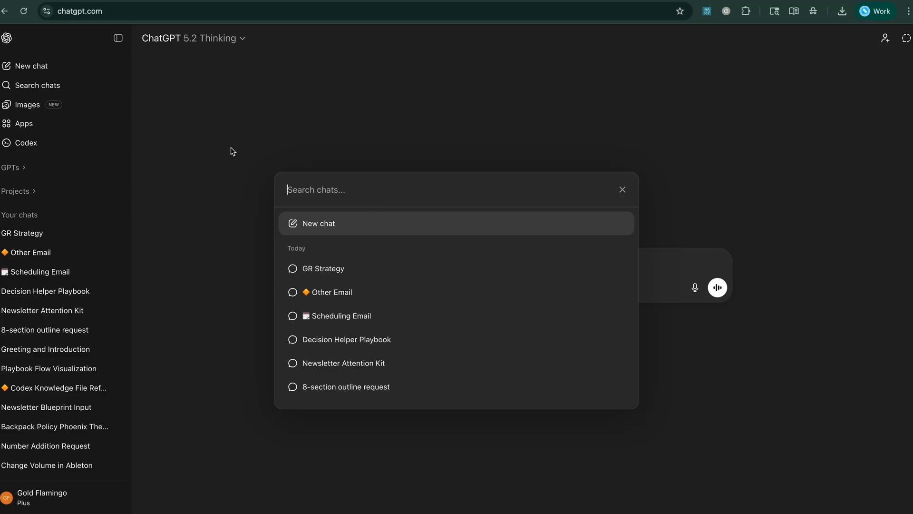
pyautogui.click(27, 109)
pyautogui.click(26, 108)
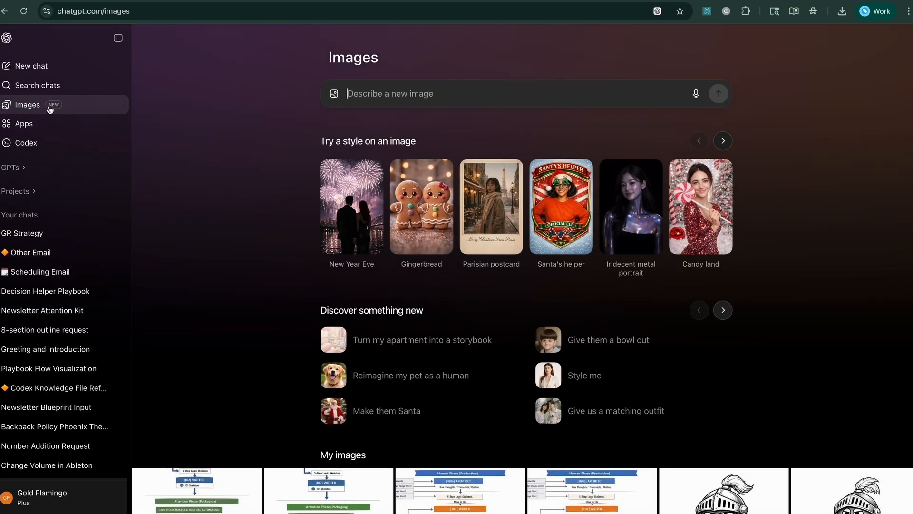
# - View the Apps page and the Codex page, and close Codex to return to Apps
pyautogui.click(27, 125)
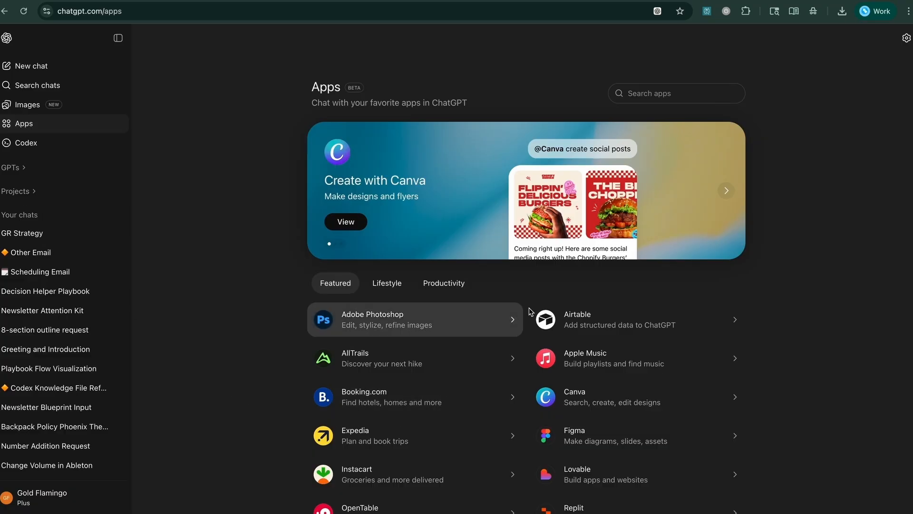
pyautogui.click(29, 142)
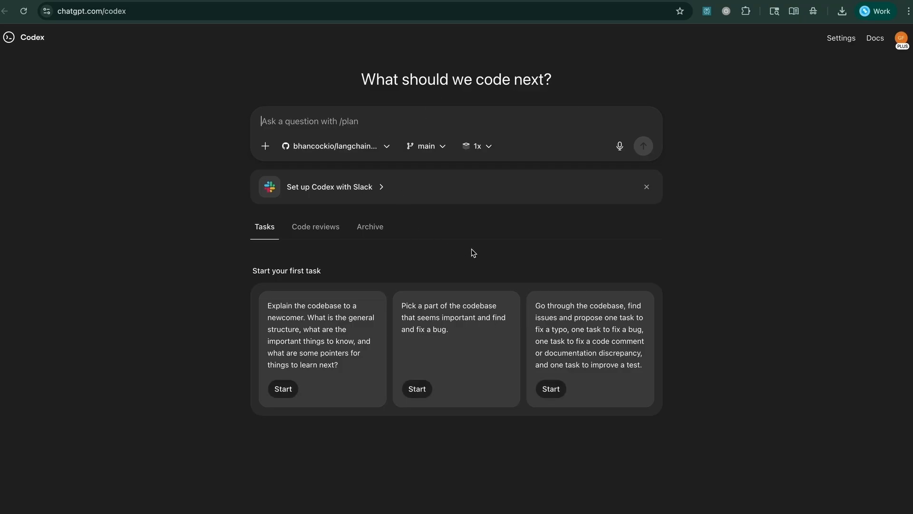
pyautogui.press('super+w')
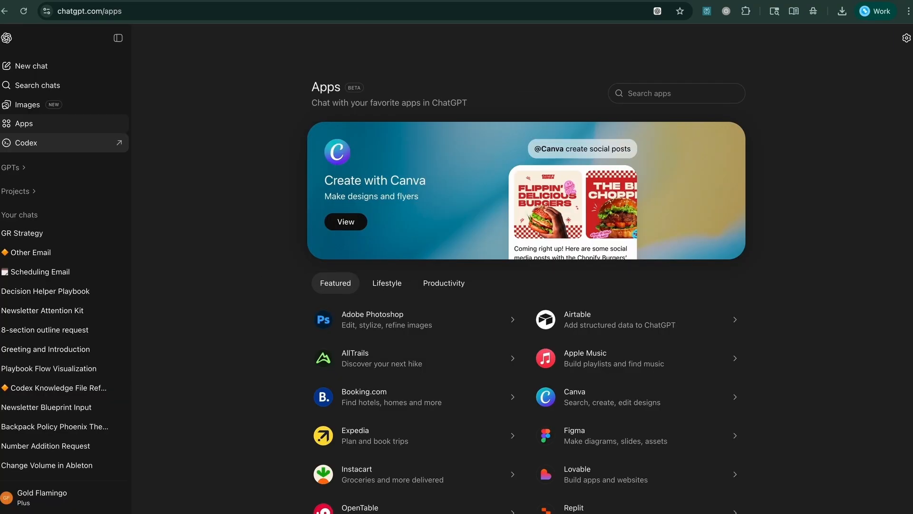
# - Expand the GPTs list, open Explore GPTs and search the GPTs for "Art"
pyautogui.click(21, 169)
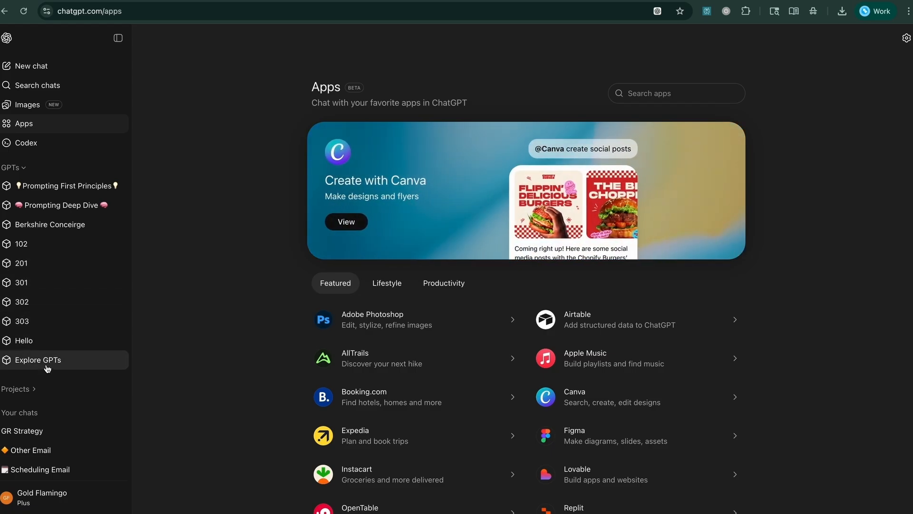
pyautogui.click(46, 367)
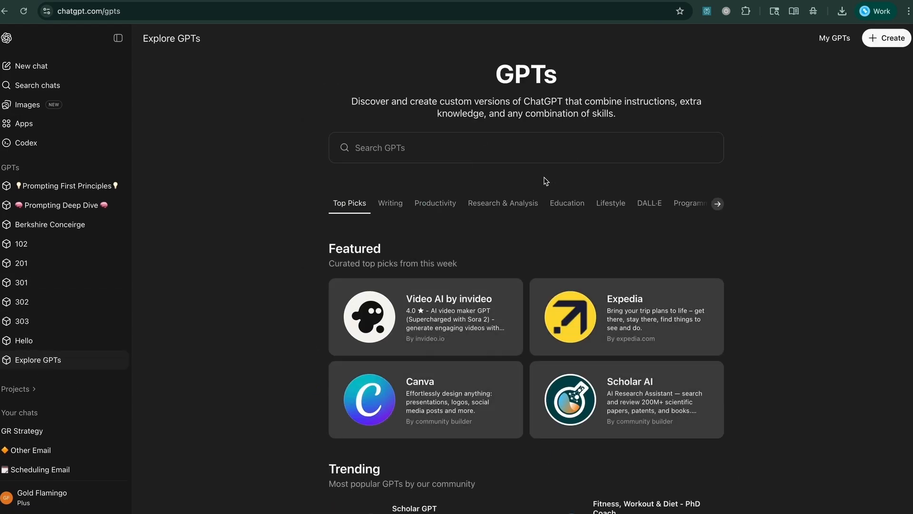
pyautogui.click(469, 149)
pyautogui.write('Art')
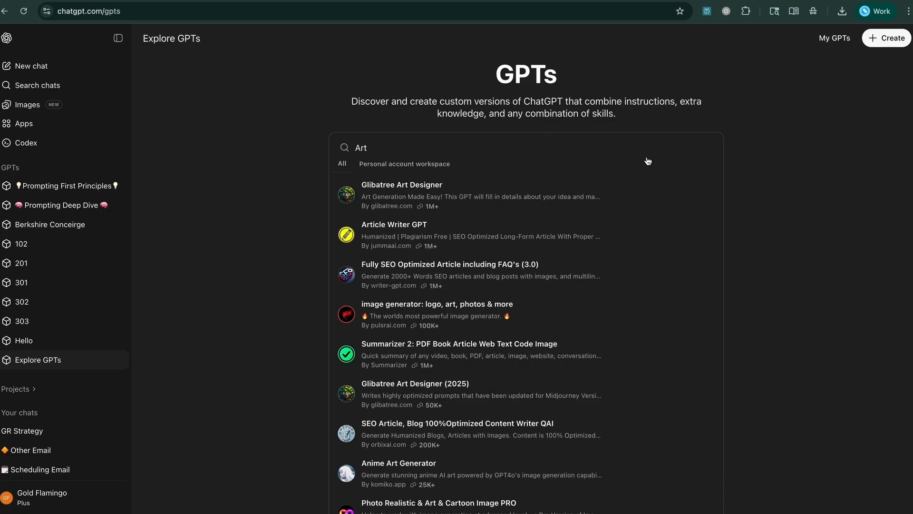
pyautogui.scroll(-1, 472, 195)
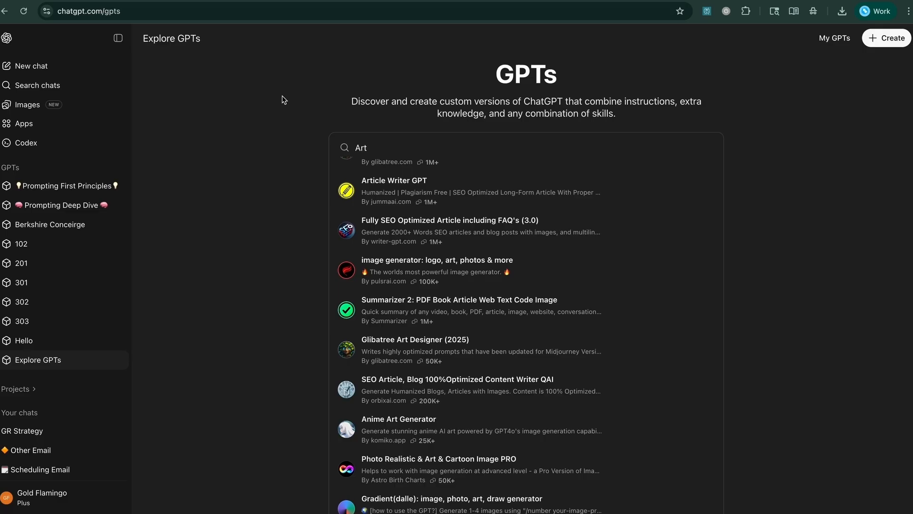
# - Clear the GPT search and browse the GPTs in the Productivity category
pyautogui.press('super+a')
pyautogui.press('BackSpace')
pyautogui.click(246, 145)
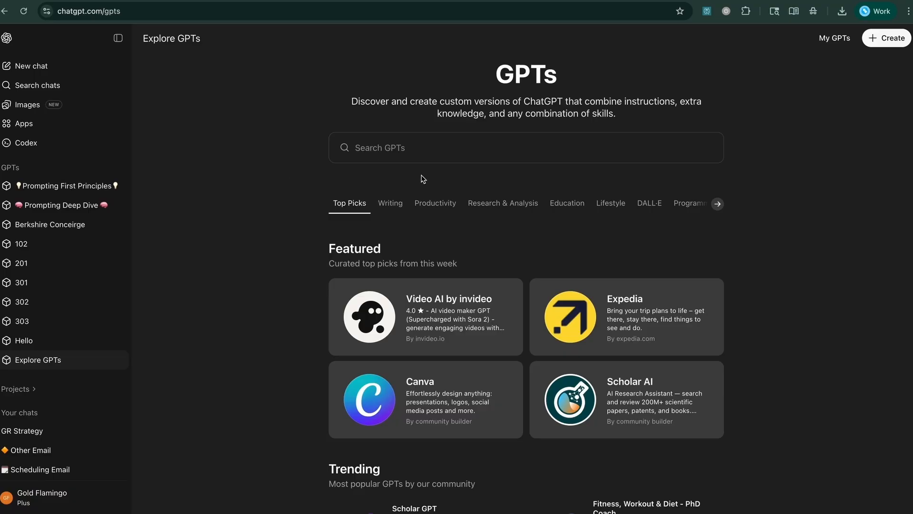
pyautogui.click(435, 203)
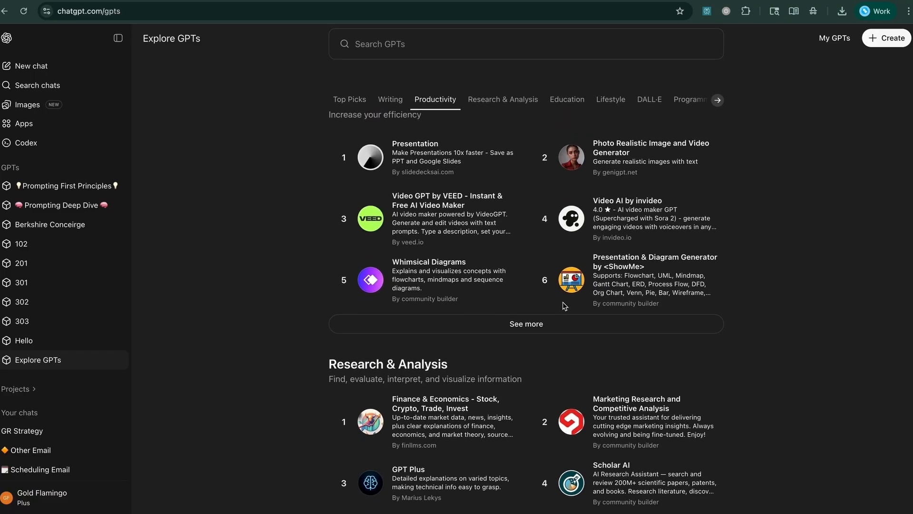
pyautogui.scroll(2, 564, 305)
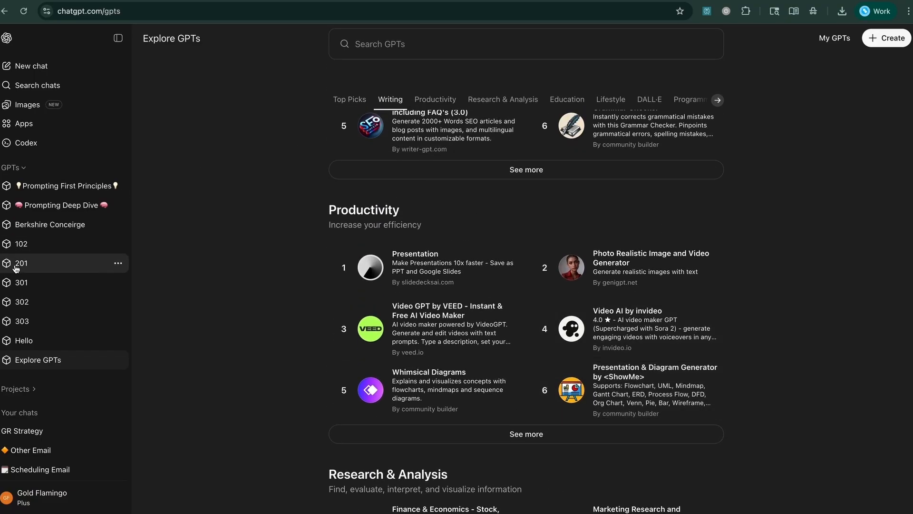
# - Expand the Projects list to look through the projects, and start a new chat
pyautogui.click(30, 392)
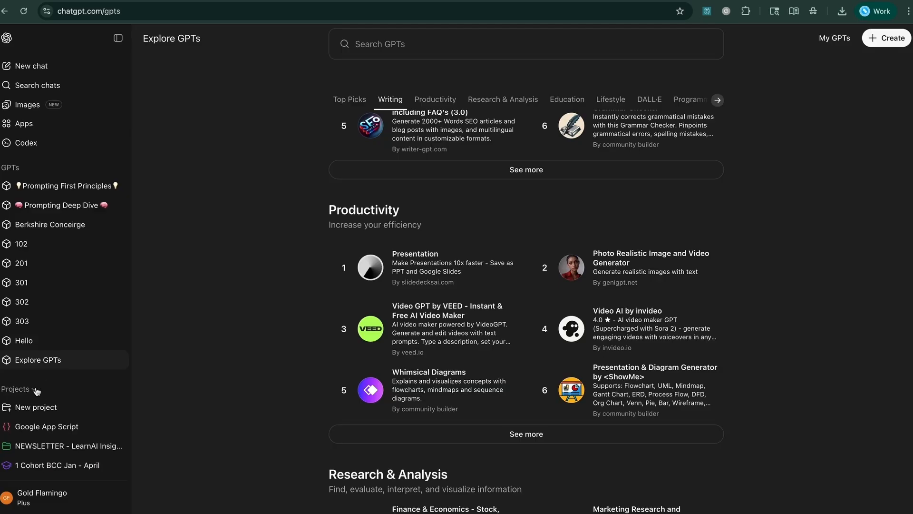
pyautogui.scroll(-2, 36, 391)
pyautogui.scroll(1, 38, 391)
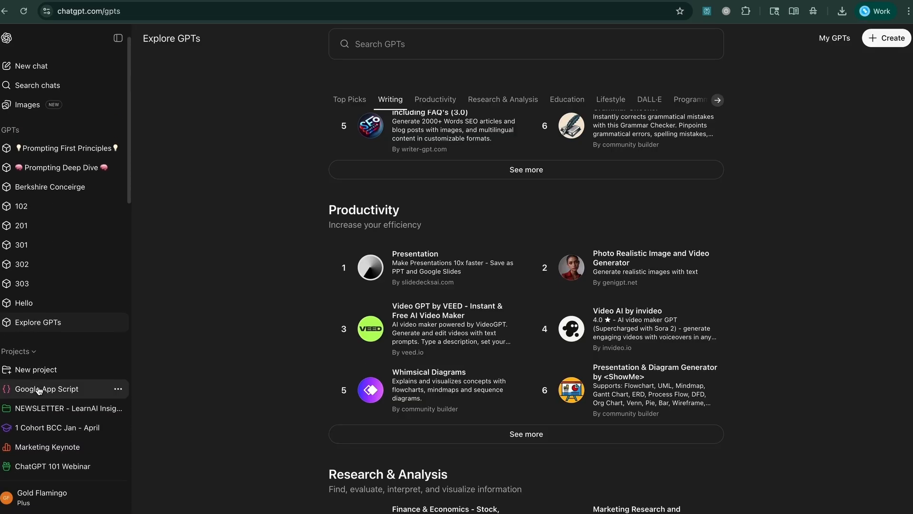
pyautogui.click(31, 66)
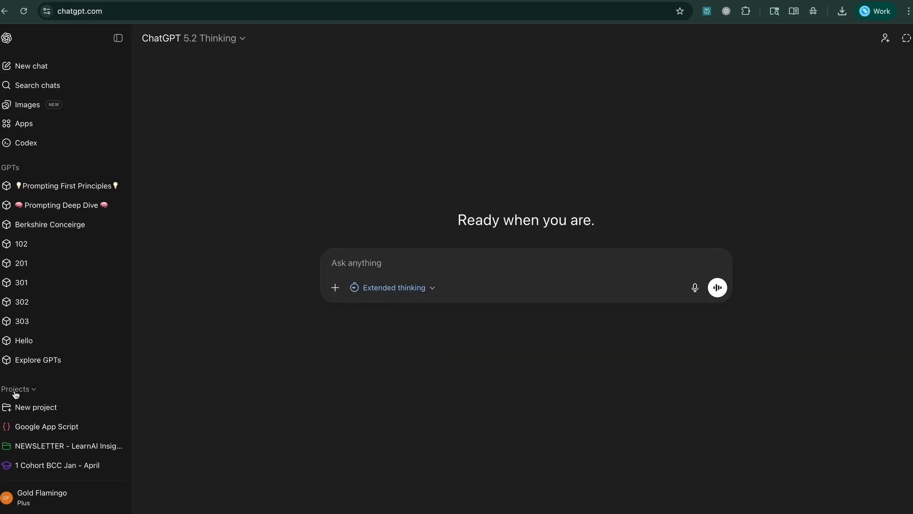
# - Collapse and re-expand the Projects list, and view the new project form without creating a project
pyautogui.click(34, 390)
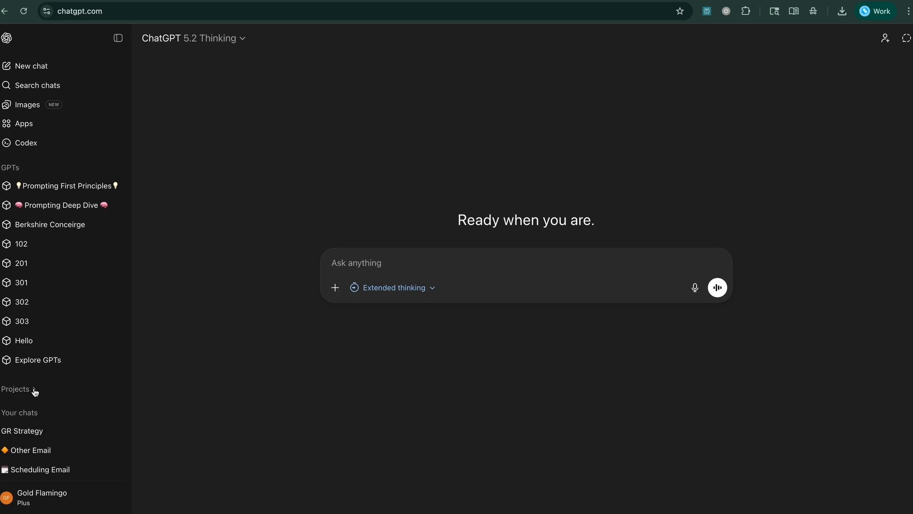
pyautogui.click(34, 390)
pyautogui.scroll(-2, 34, 391)
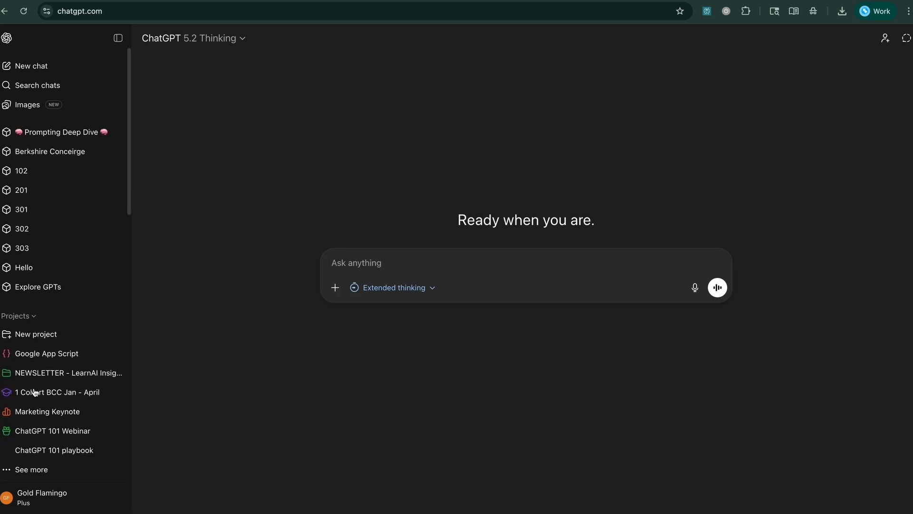
pyautogui.click(28, 337)
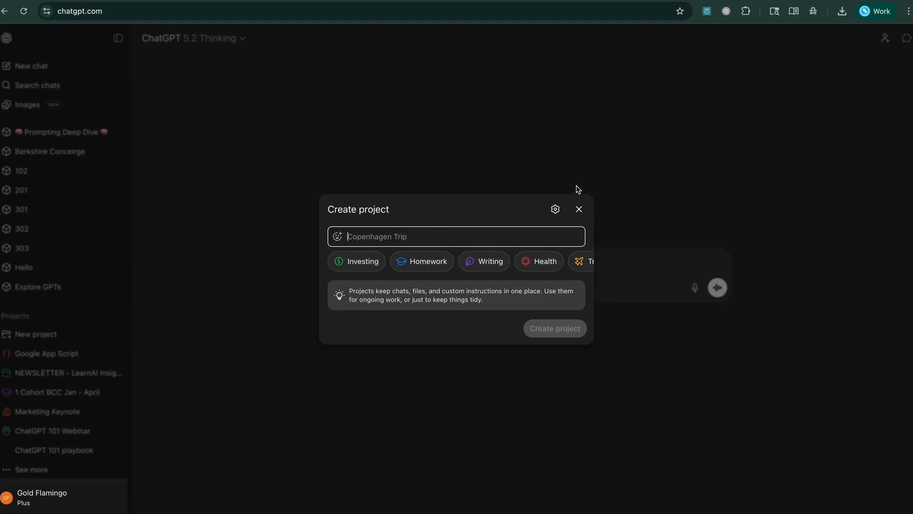
pyautogui.click(580, 209)
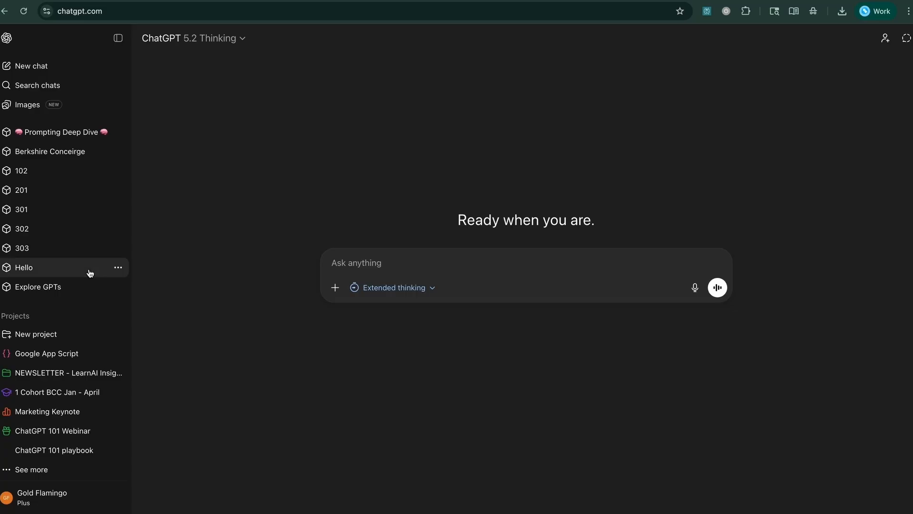
# - Collapse the Projects list and look through the earlier chats under Your chats
pyautogui.click(32, 317)
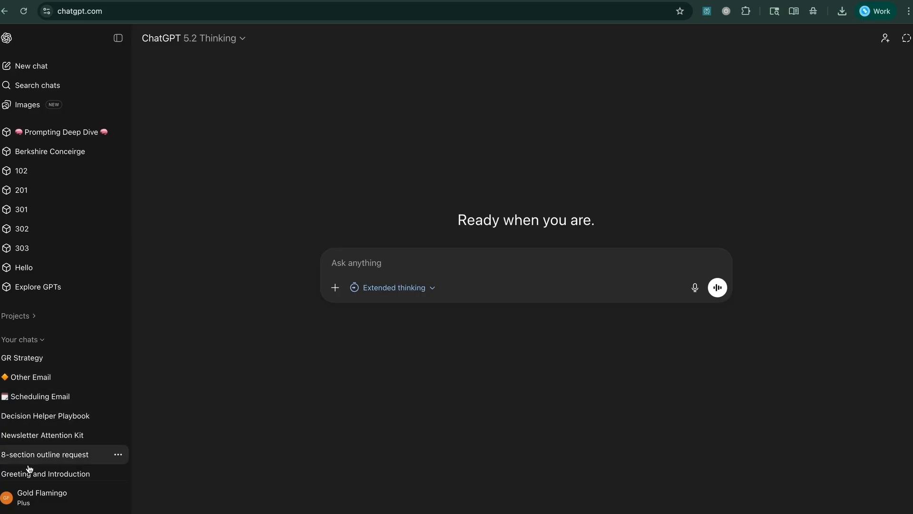
pyautogui.scroll(-4, 65, 270)
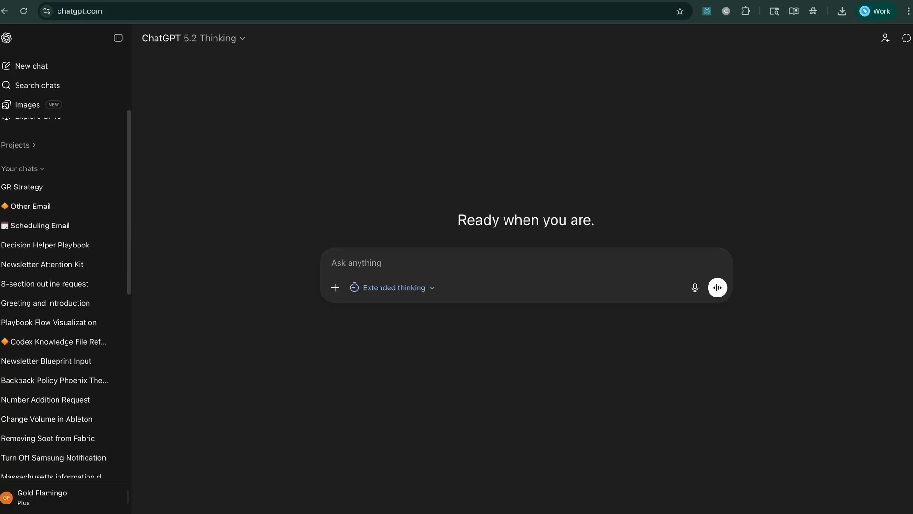
pyautogui.scroll(3, 65, 270)
pyautogui.scroll(3, 45, 419)
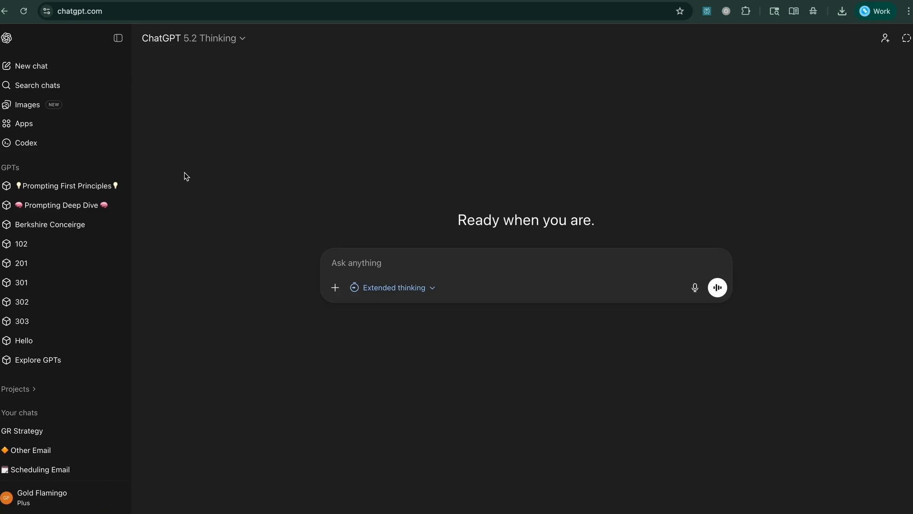
# - View the GPT-5.2 model options and the thinking time options, Standard and Extended, without changing either
pyautogui.click(242, 40)
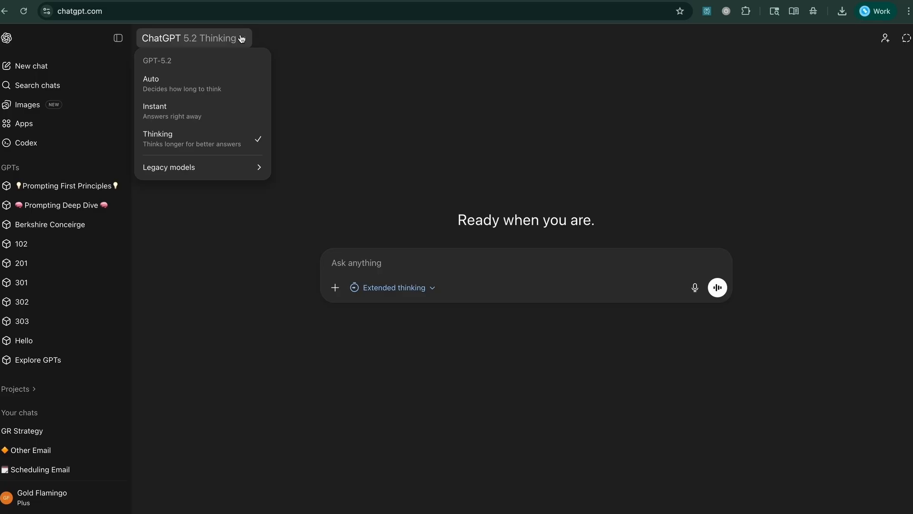
pyautogui.moveTo(204, 169)
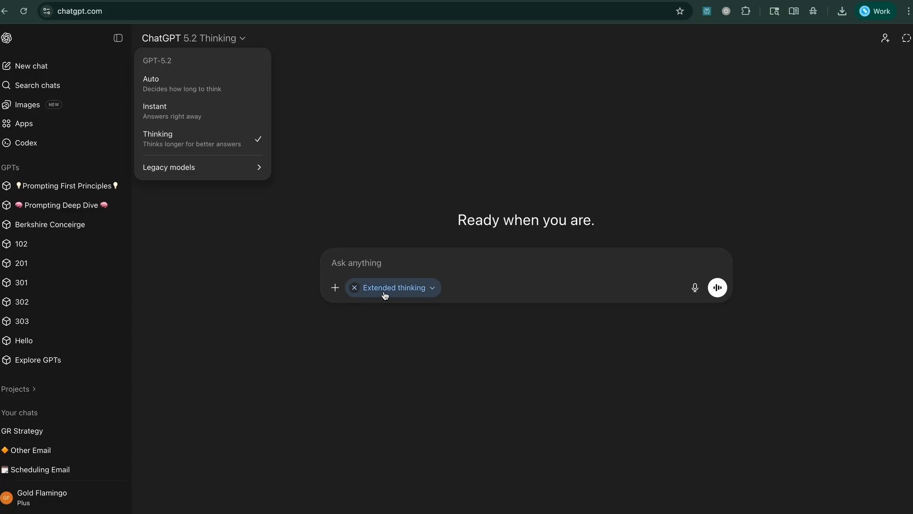
pyautogui.click(433, 289)
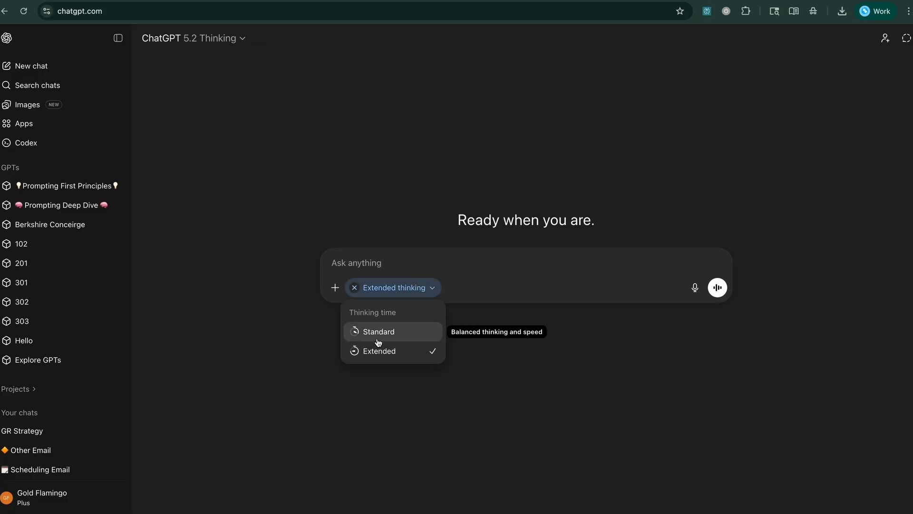
pyautogui.click(432, 288)
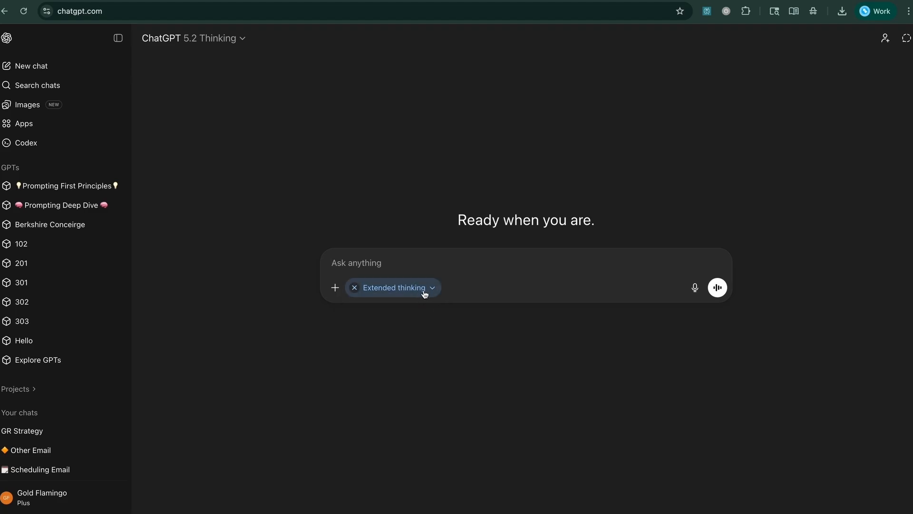
pyautogui.click(433, 290)
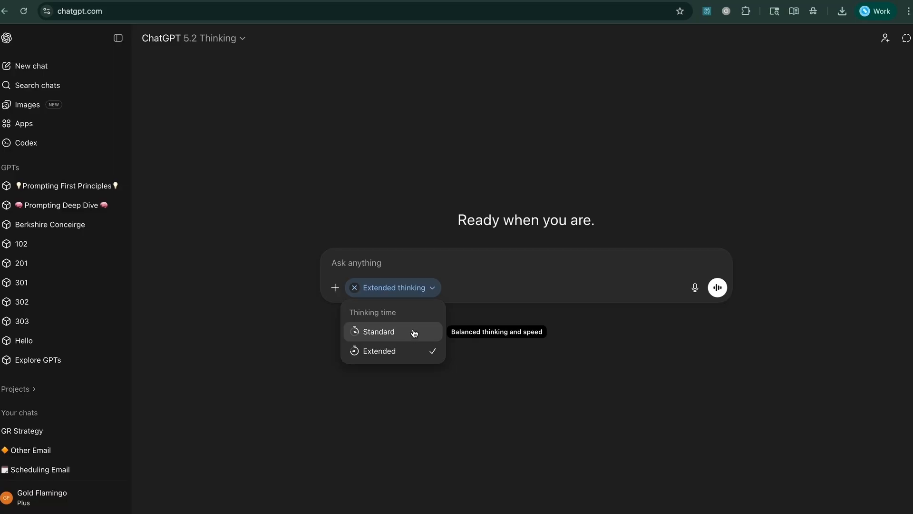
# - Review the model list again, close it and place the cursor in the empty message prompt
pyautogui.click(241, 38)
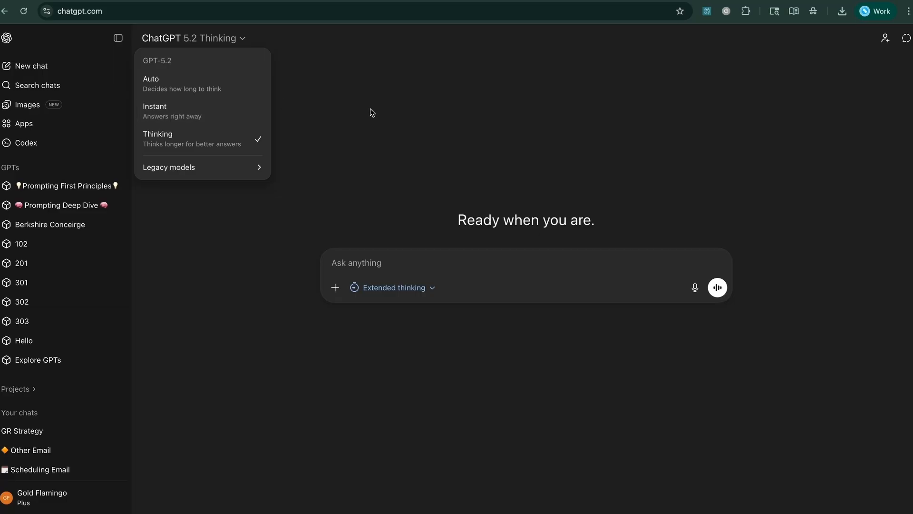
pyautogui.click(370, 259)
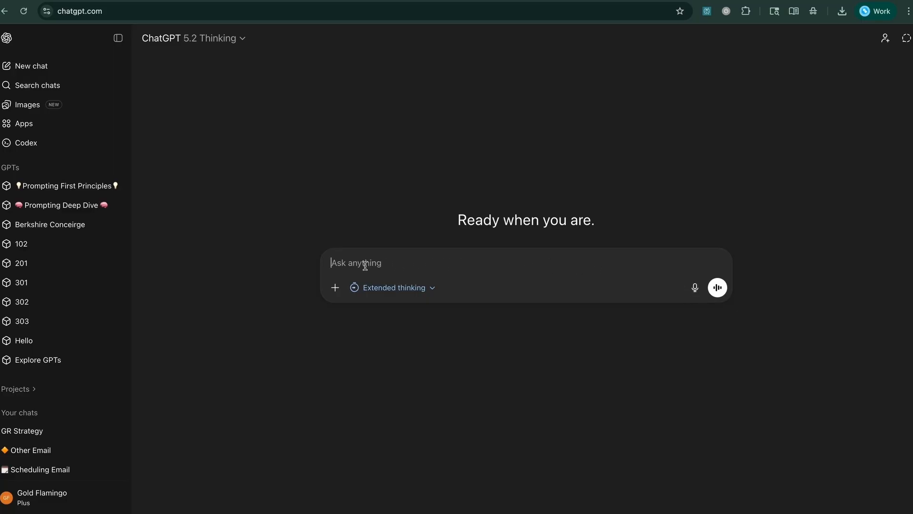
pyautogui.click(388, 266)
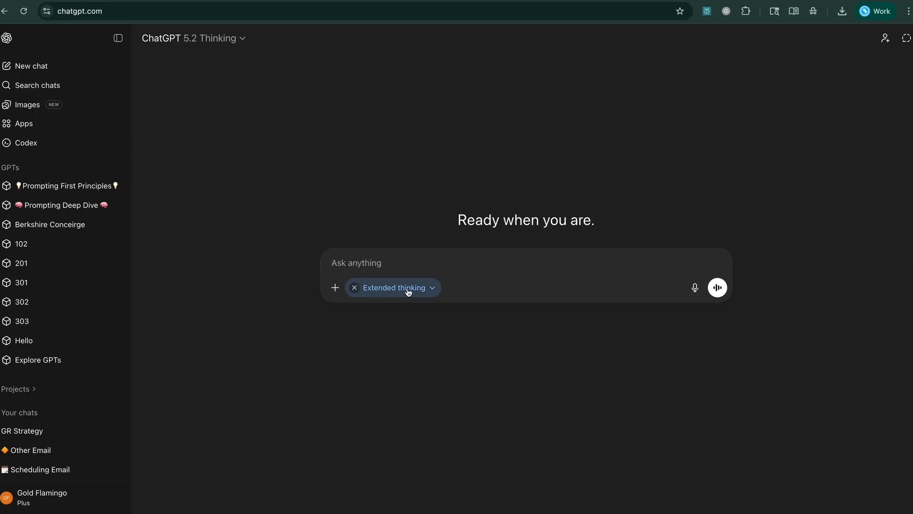
# - View the attachment and tool options for the prompt, including the additional ones, and open the Apps page from there
pyautogui.click(335, 288)
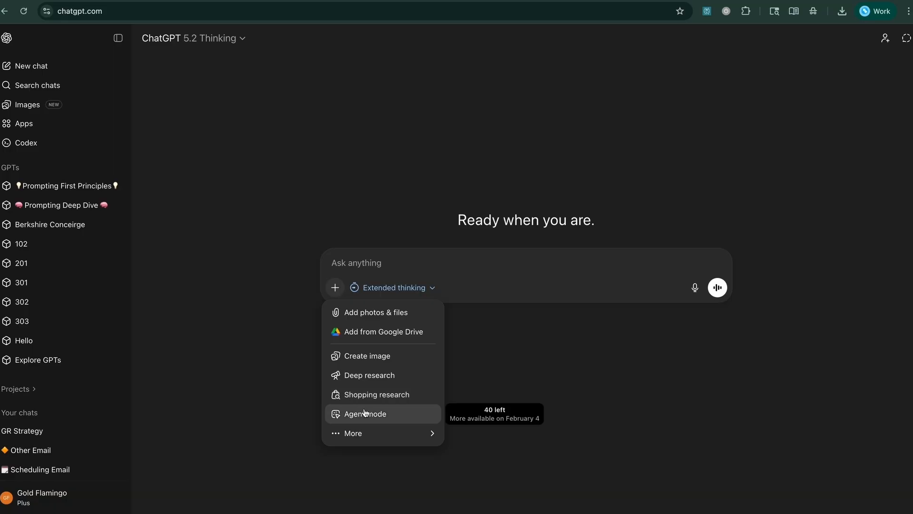
pyautogui.moveTo(350, 435)
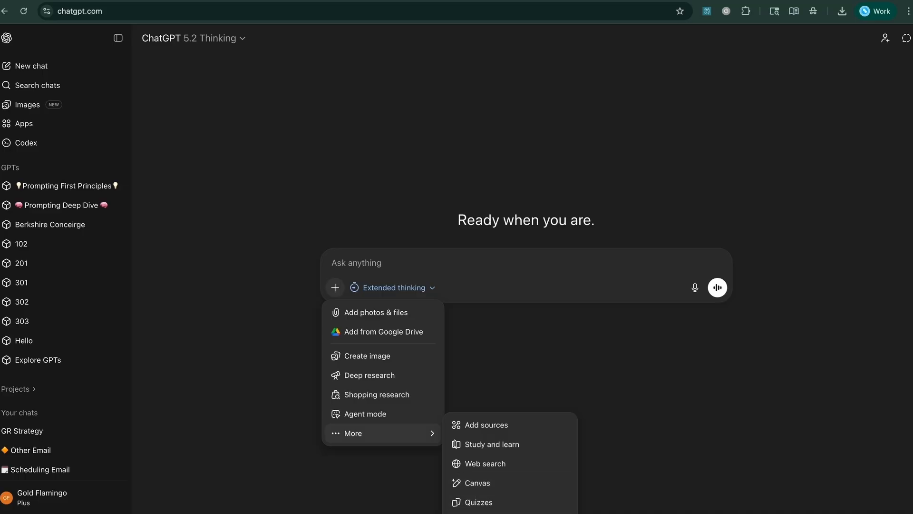
pyautogui.click(490, 513)
pyautogui.scroll(-1, 493, 351)
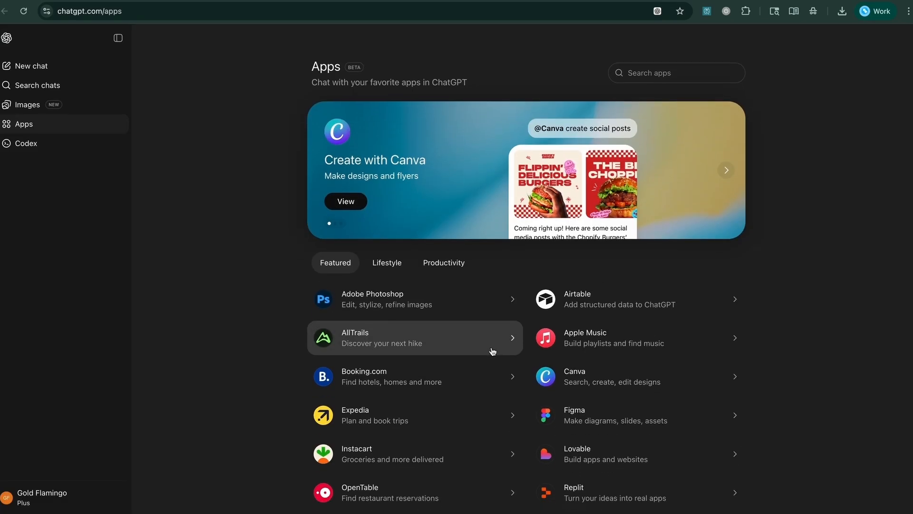
# - Look over the Apps page, close it and review the prompt's attachment and tool options once more without choosing one
pyautogui.scroll(-2, 493, 352)
pyautogui.scroll(2, 492, 350)
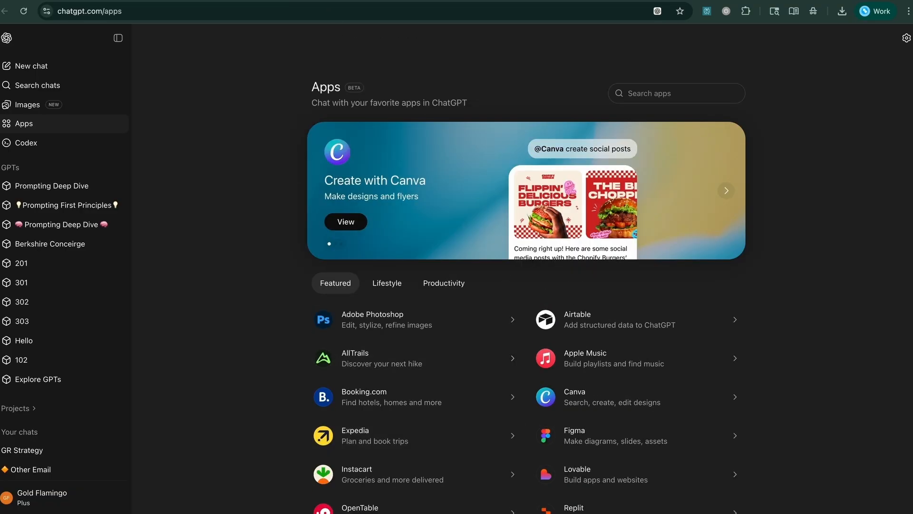
pyautogui.hotkey('ctrl', 'w')
pyautogui.click(335, 287)
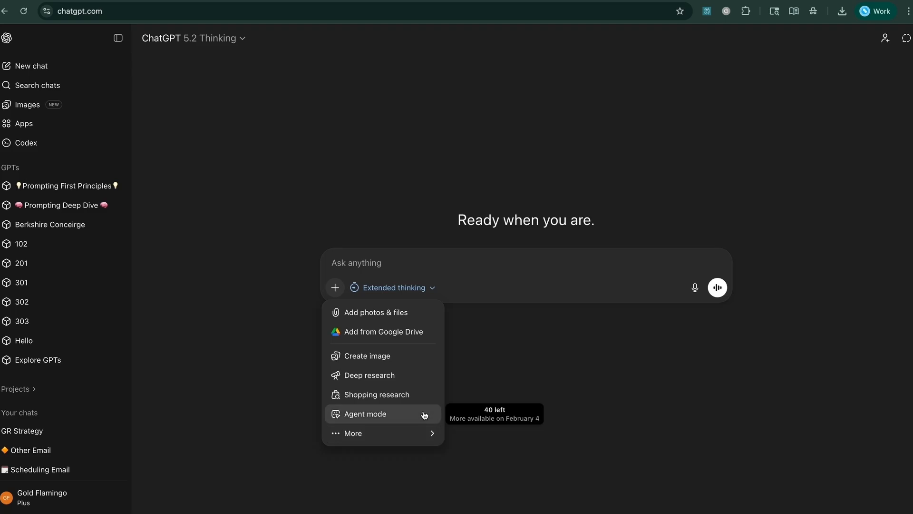
pyautogui.click(400, 259)
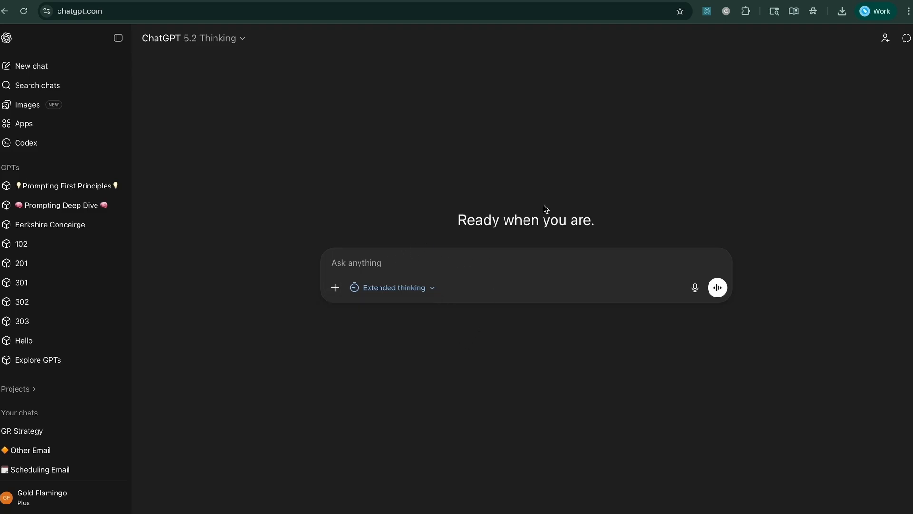
# - Turn on Temporary Chat, highlight its notes on ChatGPT's memory and the 30 days, and turn it off again
pyautogui.click(907, 38)
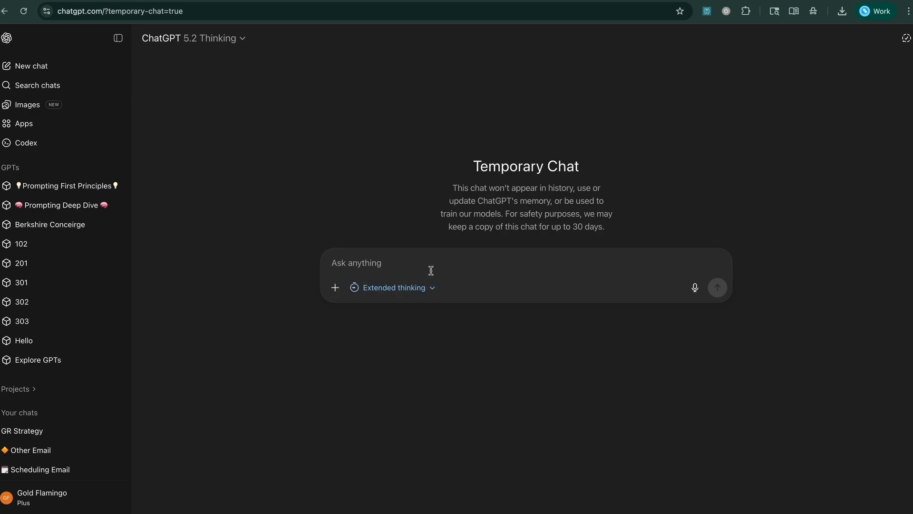
pyautogui.moveTo(552, 200); pyautogui.dragTo(477, 197)
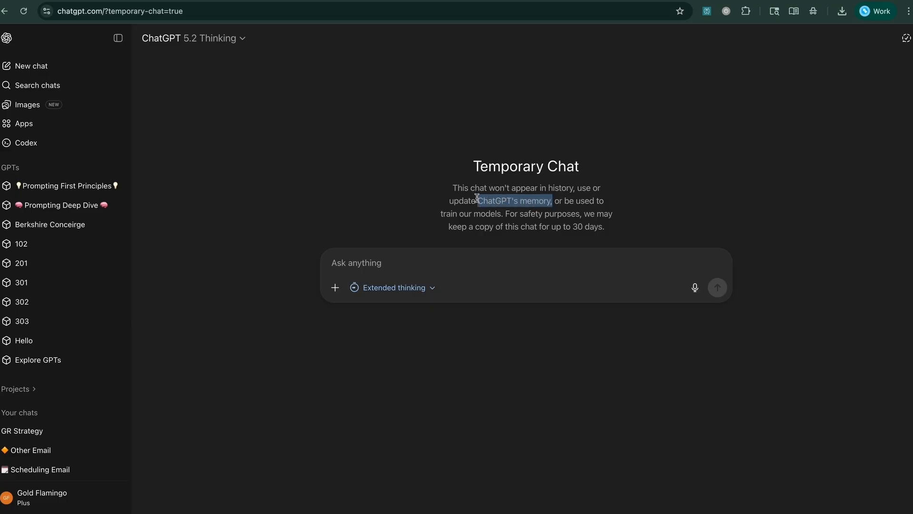
pyautogui.moveTo(607, 227); pyautogui.dragTo(572, 223)
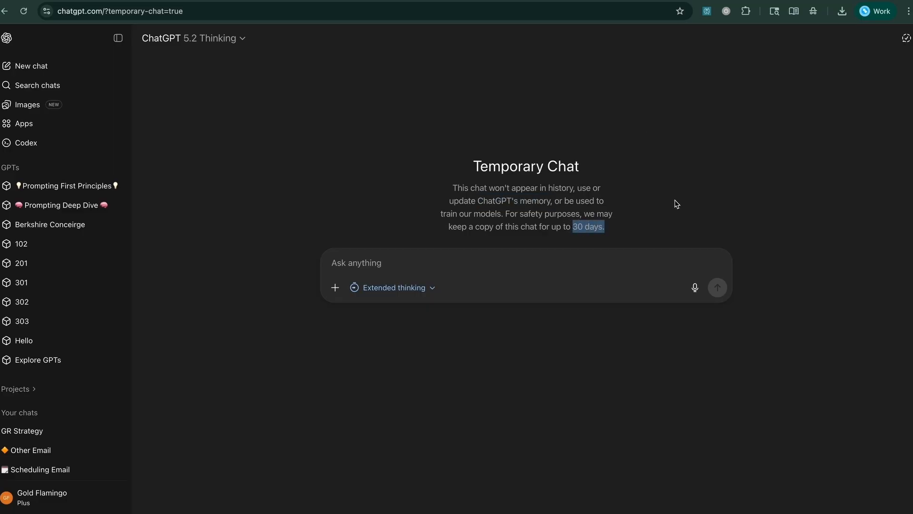
pyautogui.click(906, 38)
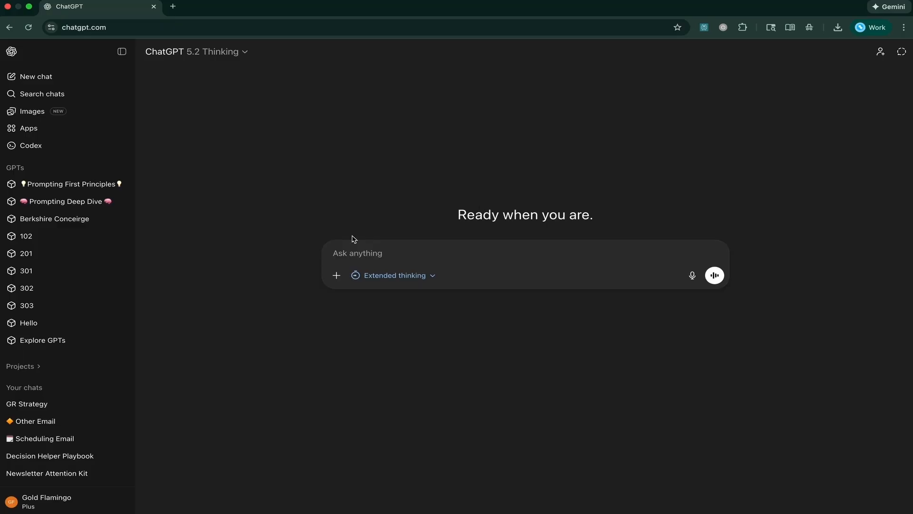
# - Add the Web search tool to the prompt and switch the GPT-5.2 model to Auto
pyautogui.click(336, 275)
pyautogui.moveTo(347, 408)
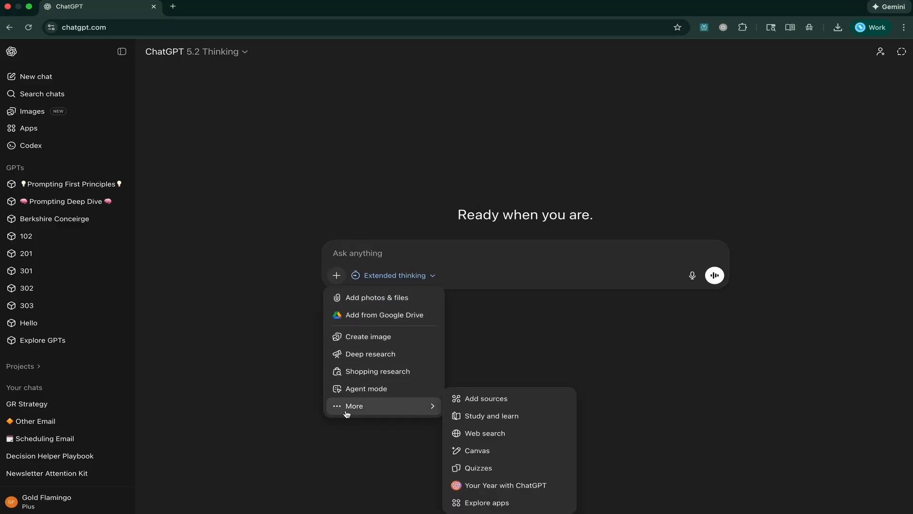
pyautogui.click(495, 434)
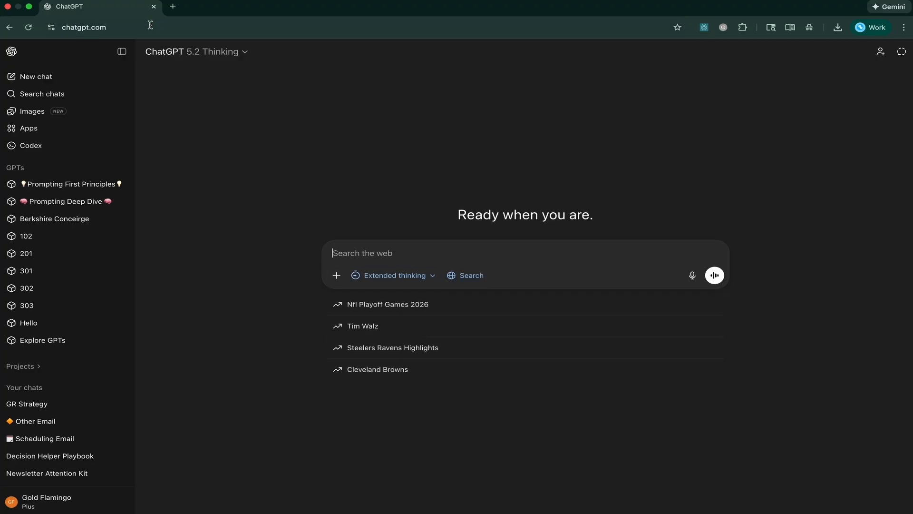
pyautogui.click(234, 63)
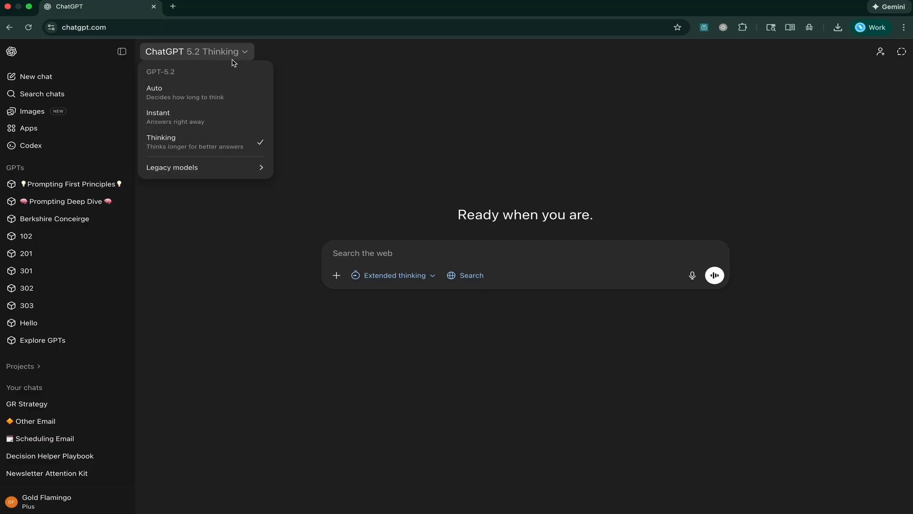
pyautogui.click(187, 94)
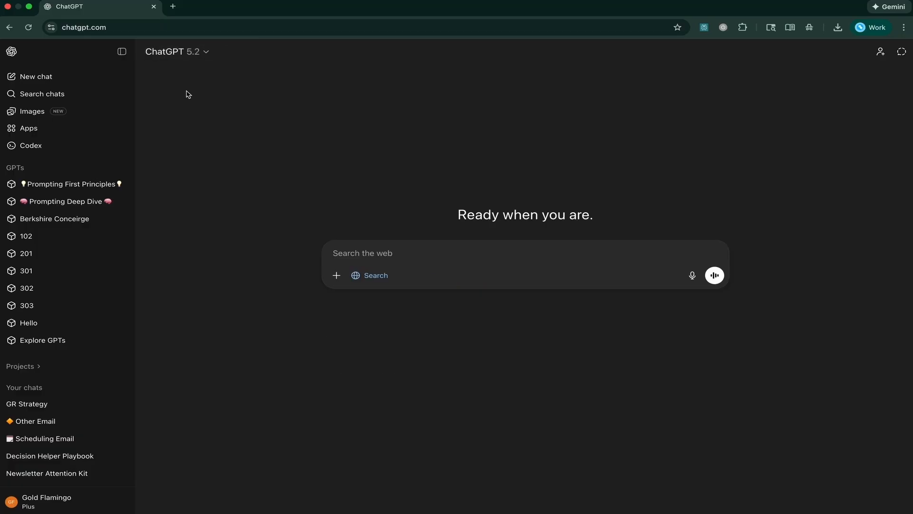
# - Ask for the difference between SPF, DKIM, and DMARC with web sources, citations and a 5-bullet 'what to do next' checklist for a small business
pyautogui.click(398, 253)
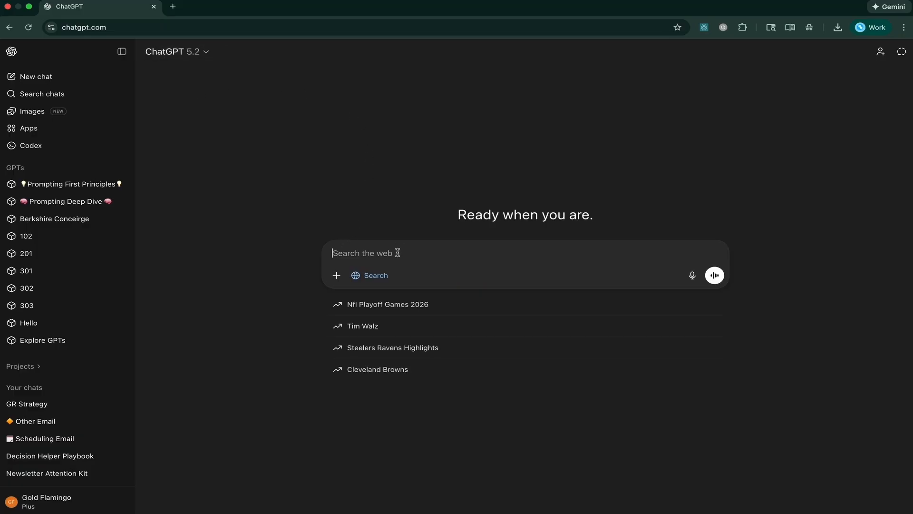
pyautogui.write('What’s the difference between SPF, DKIM, and DMARC? Use web sources, include citations, and end with a 5-bullet ‘what to do next’ checklist for a small business.')
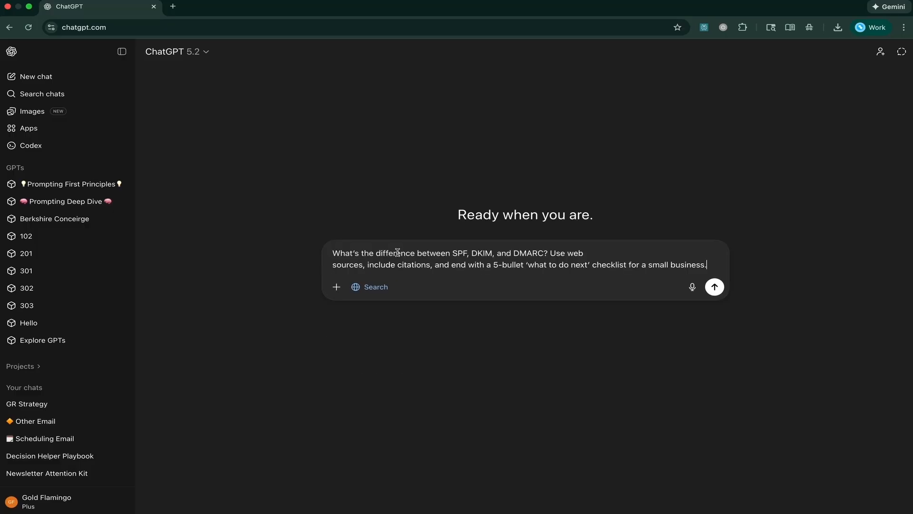
pyautogui.click(715, 287)
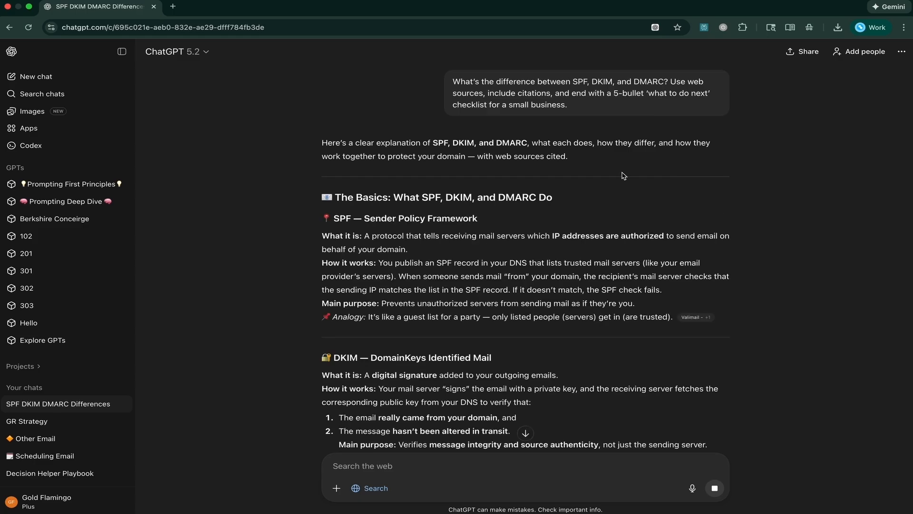
# - Read through the answer on SPF, DKIM and DMARC down to the small business checklist, and go back up to its DMARC section
pyautogui.scroll(-1, 676, 236)
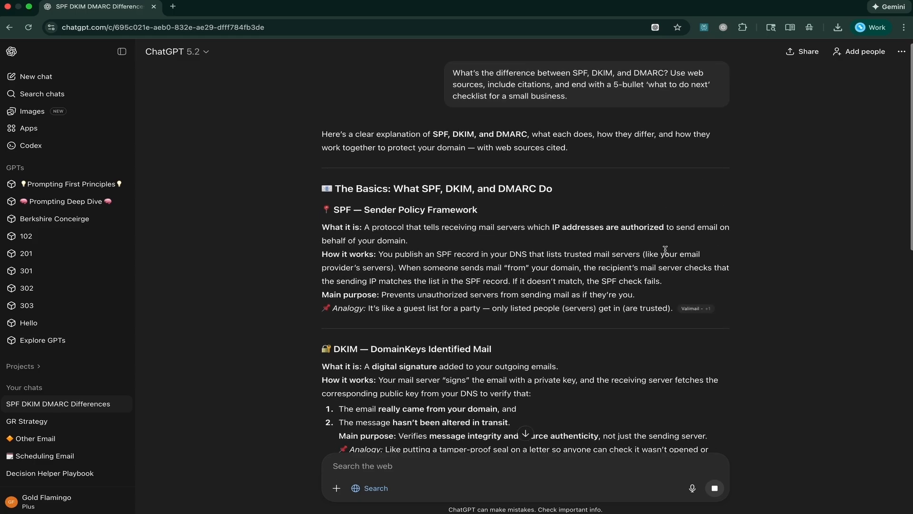
pyautogui.scroll(-3, 666, 251)
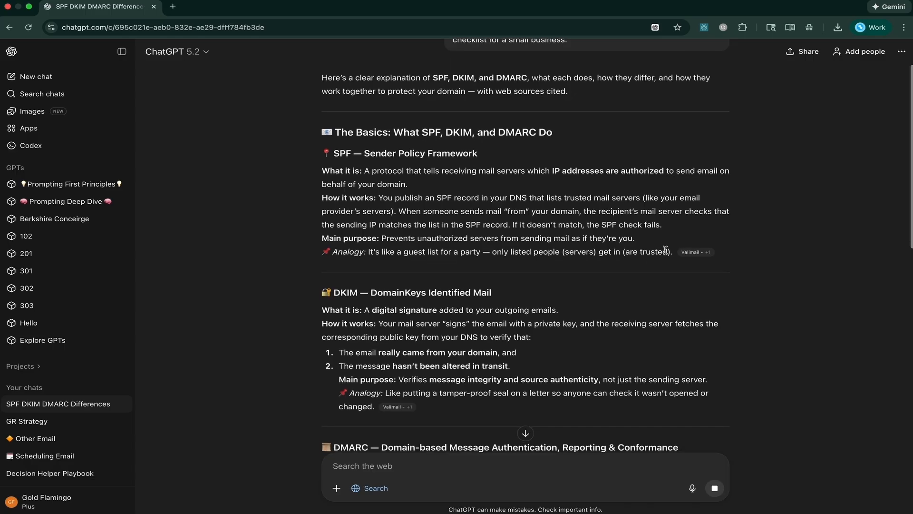
pyautogui.scroll(-5, 459, 233)
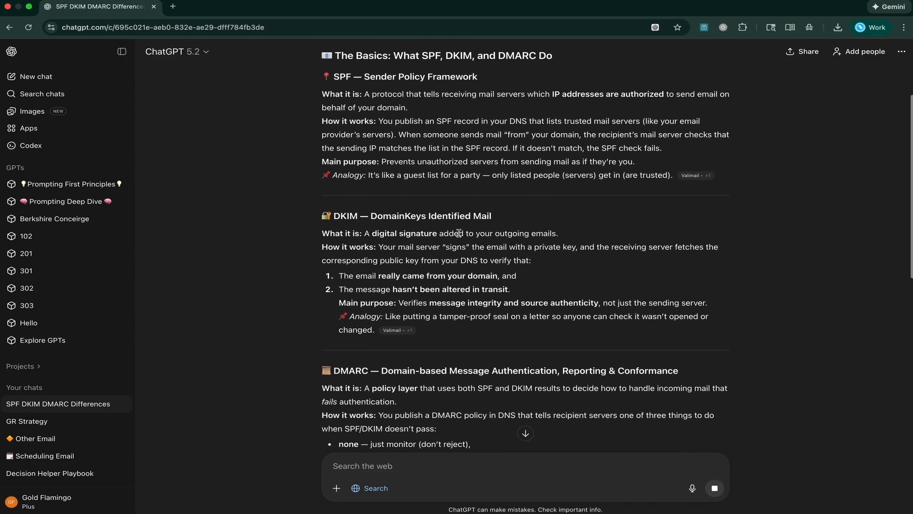
pyautogui.scroll(-7, 459, 233)
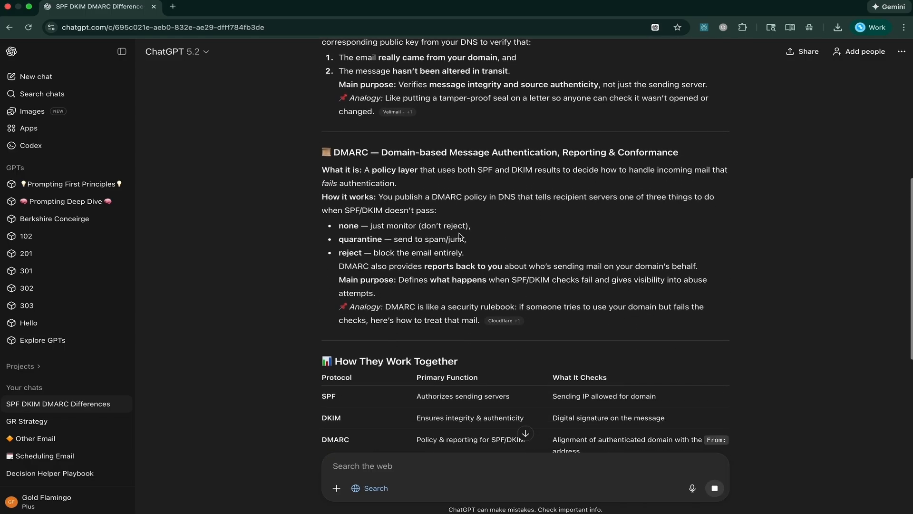
pyautogui.scroll(-10, 460, 236)
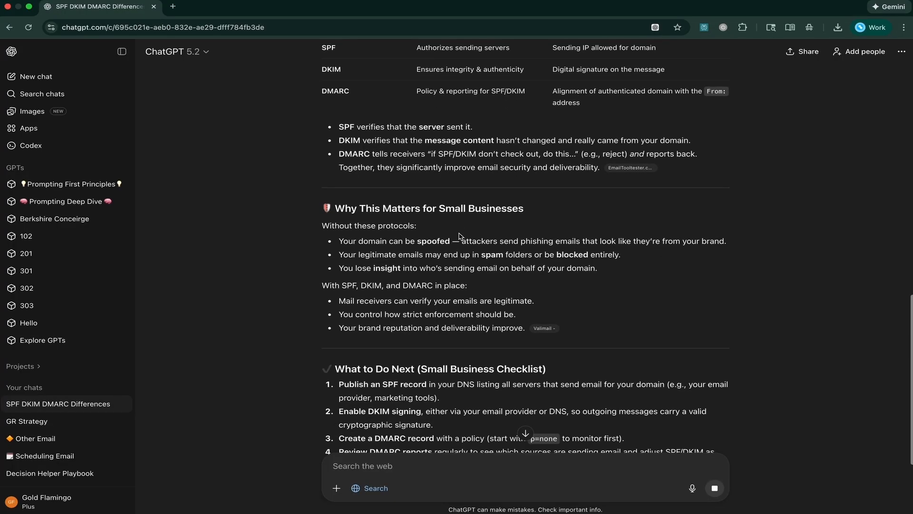
pyautogui.scroll(-1, 566, 331)
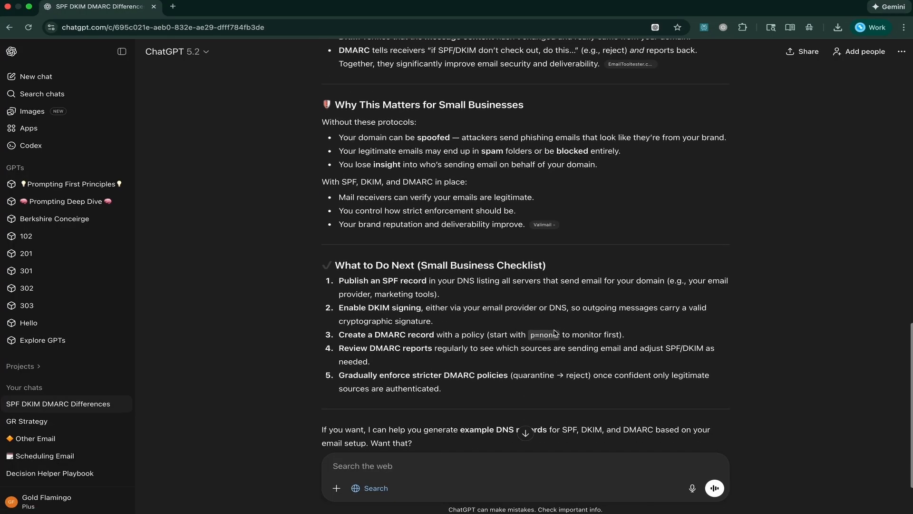
pyautogui.scroll(5, 556, 333)
pyautogui.scroll(6, 556, 333)
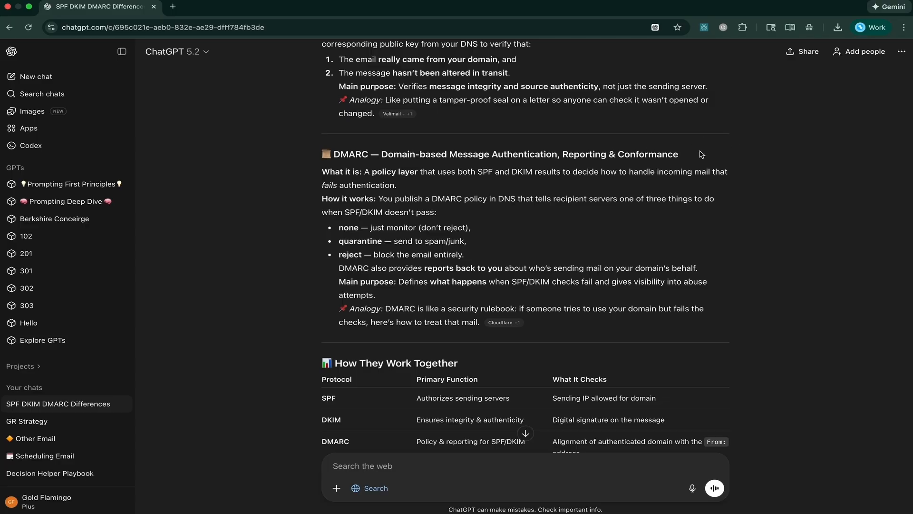
# - Open the Cloudflare source cited in the DMARC section, look through the article and return to the chat
pyautogui.click(513, 326)
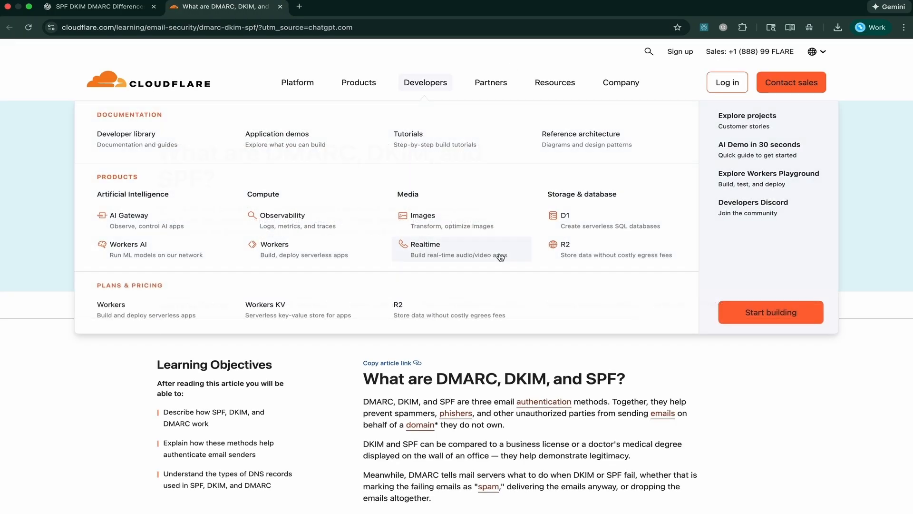
pyautogui.scroll(-3, 538, 359)
pyautogui.scroll(-10, 538, 360)
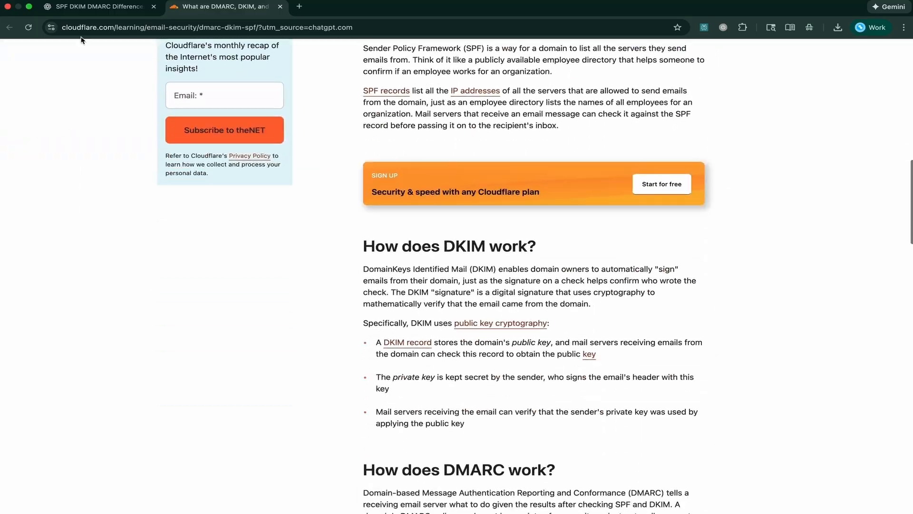
pyautogui.hotkey('ctrl', 'shift', 'Tab')
# - Review the whole web search answer again, from the question to the checklist, and return to its beginning
pyautogui.scroll(6, 567, 225)
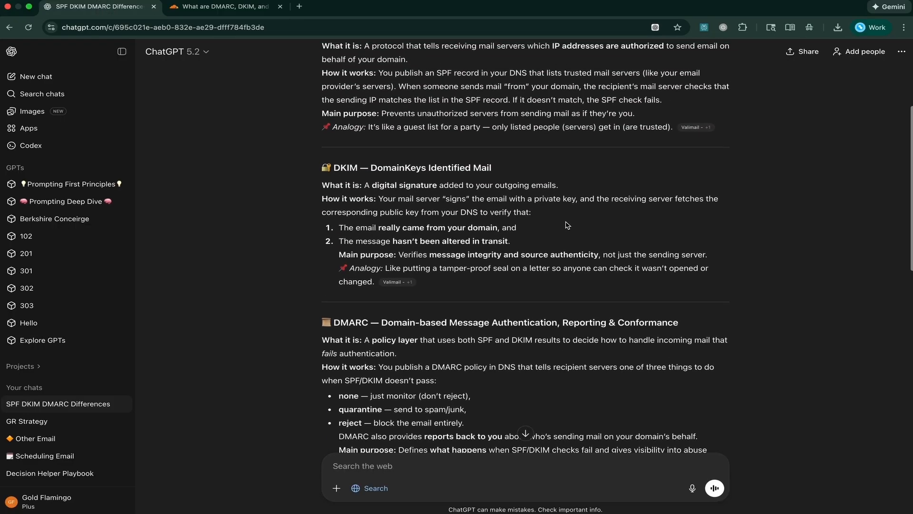
pyautogui.scroll(1, 566, 225)
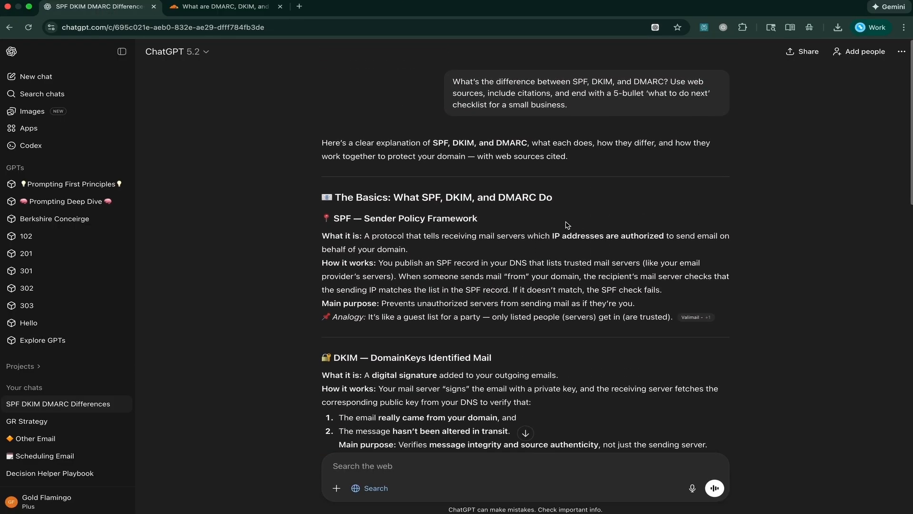
pyautogui.scroll(-3, 565, 221)
pyautogui.scroll(-3, 565, 222)
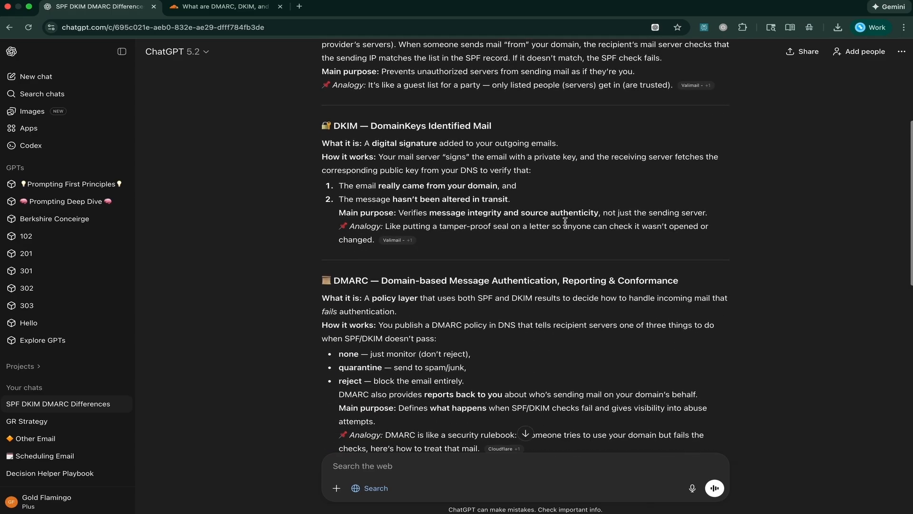
pyautogui.scroll(-5, 565, 222)
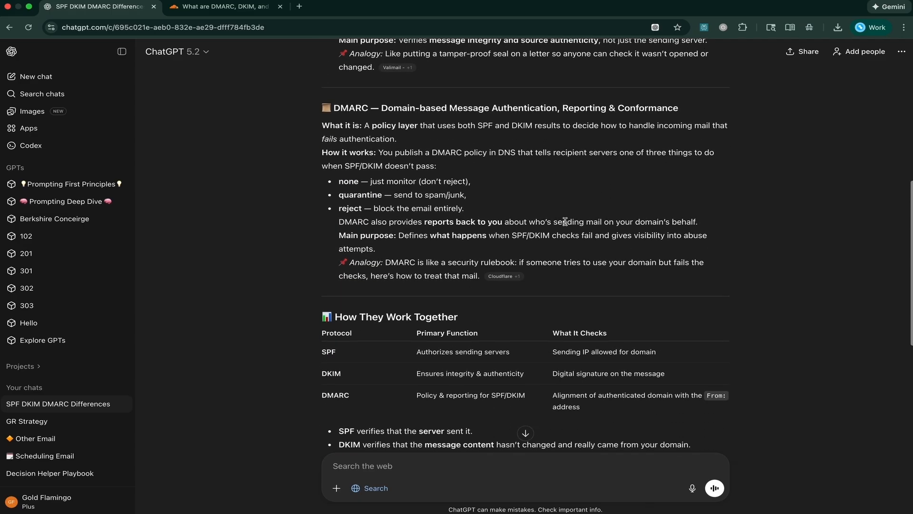
pyautogui.scroll(-8, 565, 223)
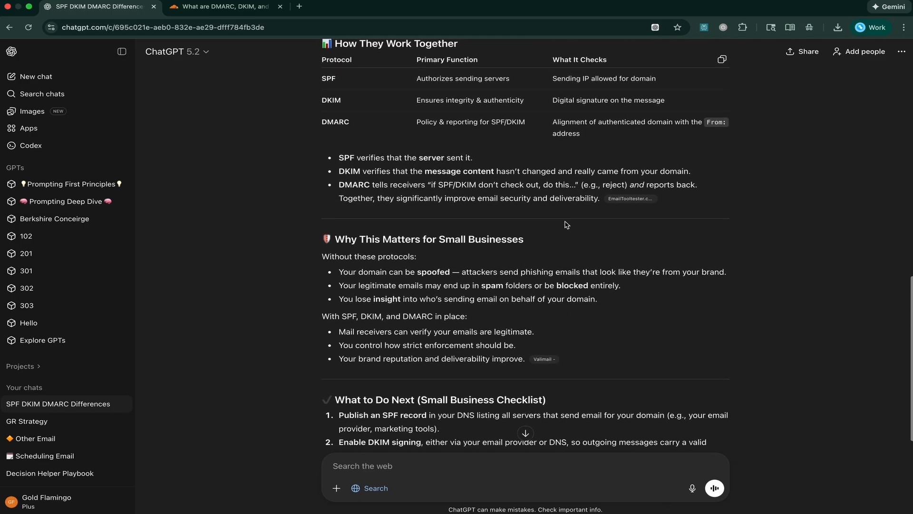
pyautogui.scroll(19, 565, 222)
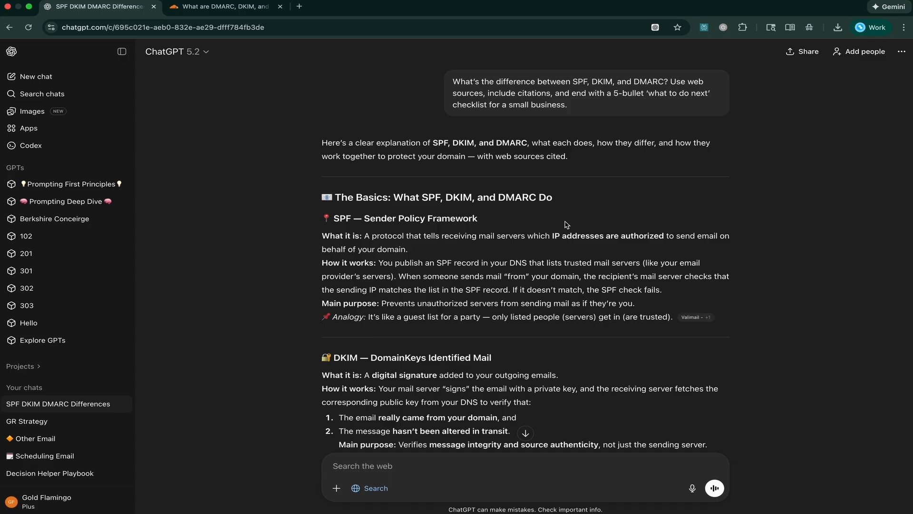
# - Remove web search from the follow-up prompt, select Deep research to show its options, and remove it again
pyautogui.click(354, 489)
pyautogui.click(335, 490)
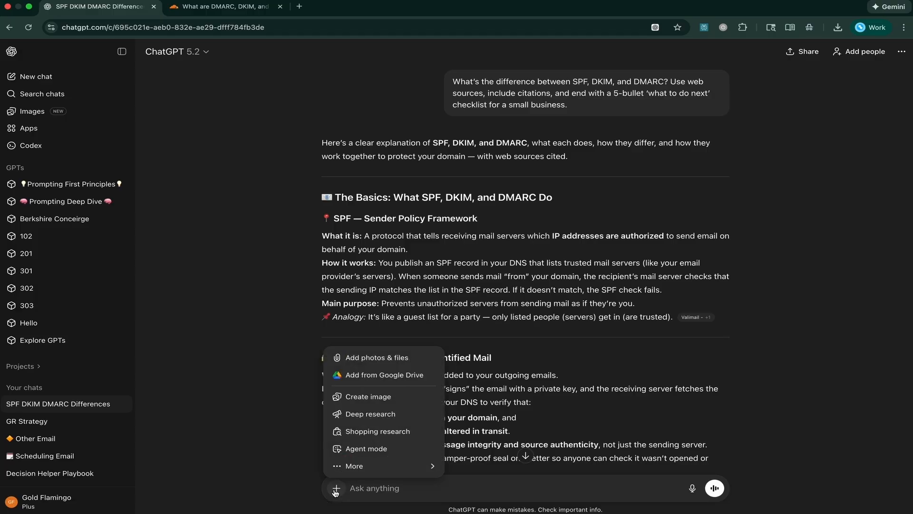
pyautogui.click(403, 414)
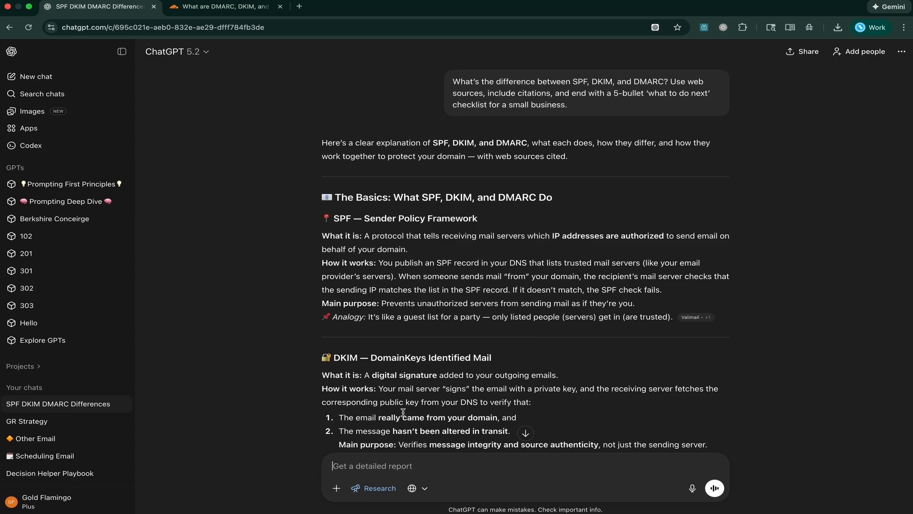
pyautogui.click(356, 488)
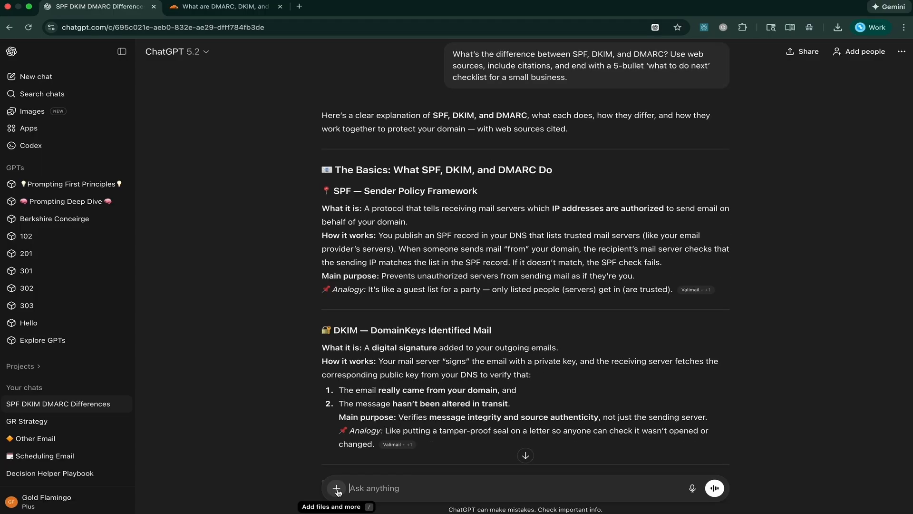
# - Turn on Agent mode and write an ops assistant prompt: summarize a PDF, extract action items, draft a client email, with 3 questions and a step-by-step workflow
pyautogui.click(338, 490)
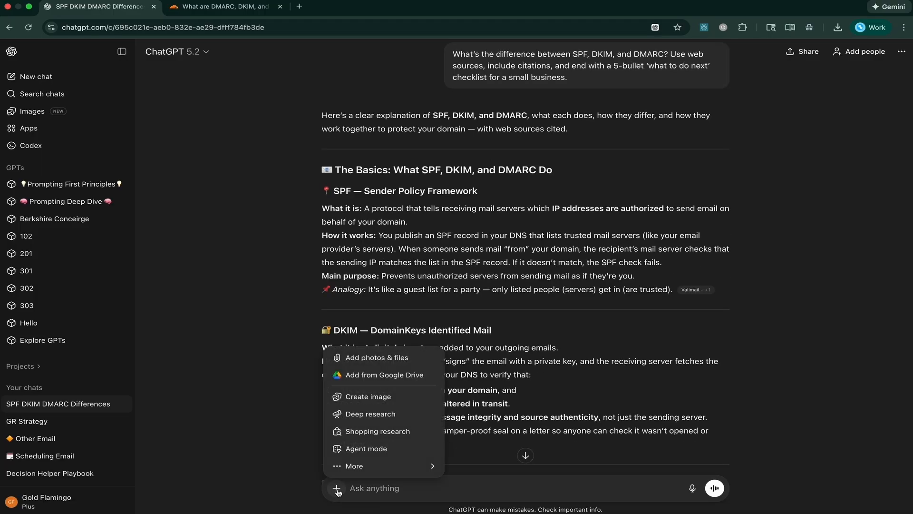
pyautogui.click(384, 448)
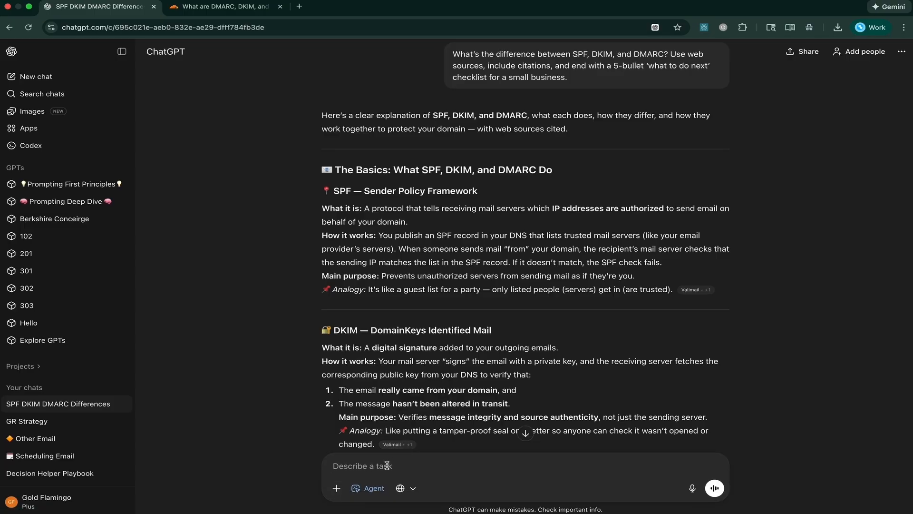
pyautogui.click(387, 465)
pyautogui.write('Act as an ops assistant for a small business. I need you to choose the best approach to: summarize a PDF, extract action items, and draft a client email. Ask 3 questions, then propose a step-by-step workflow using ChatGPT tools, and generate the final email draft.')
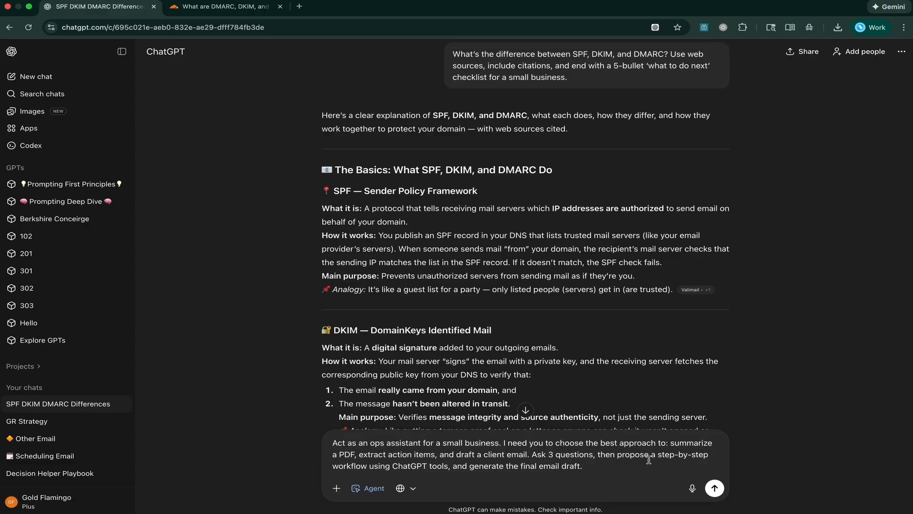
# - Submit the ops assistant prompt in Agent mode and review the finished answer, from the PDF summary to the final client email draft
pyautogui.click(714, 490)
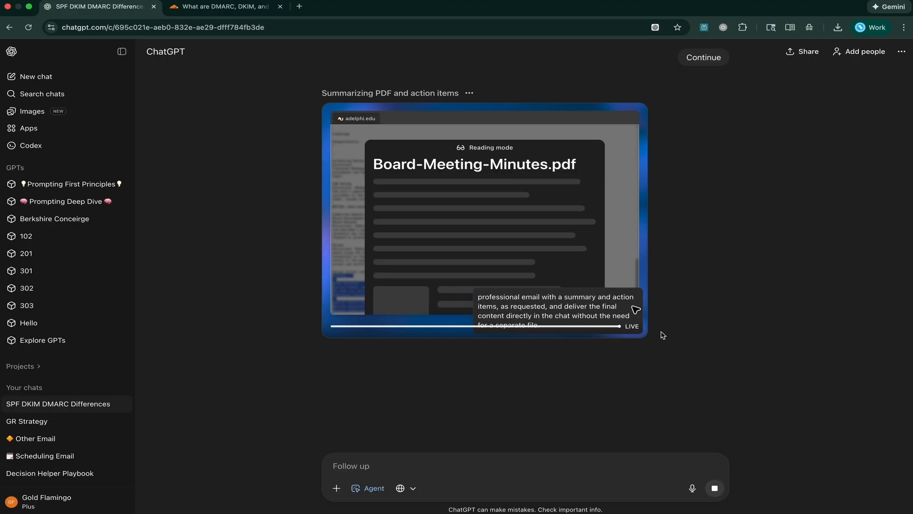
pyautogui.scroll(-1, 683, 266)
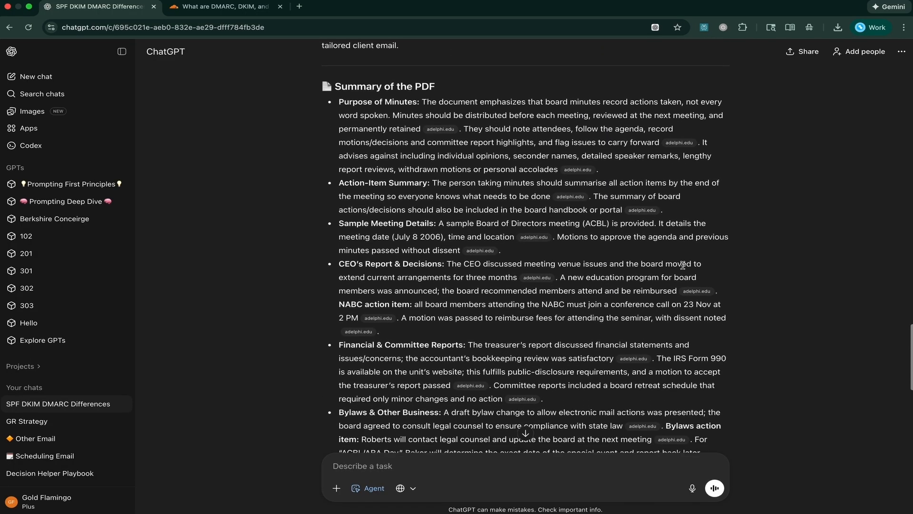
pyautogui.scroll(-10, 683, 265)
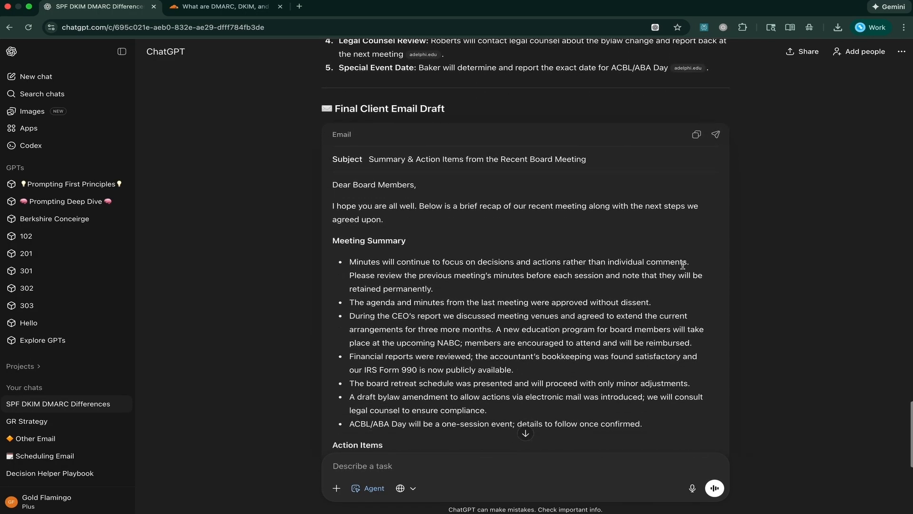
pyautogui.scroll(-2, 683, 266)
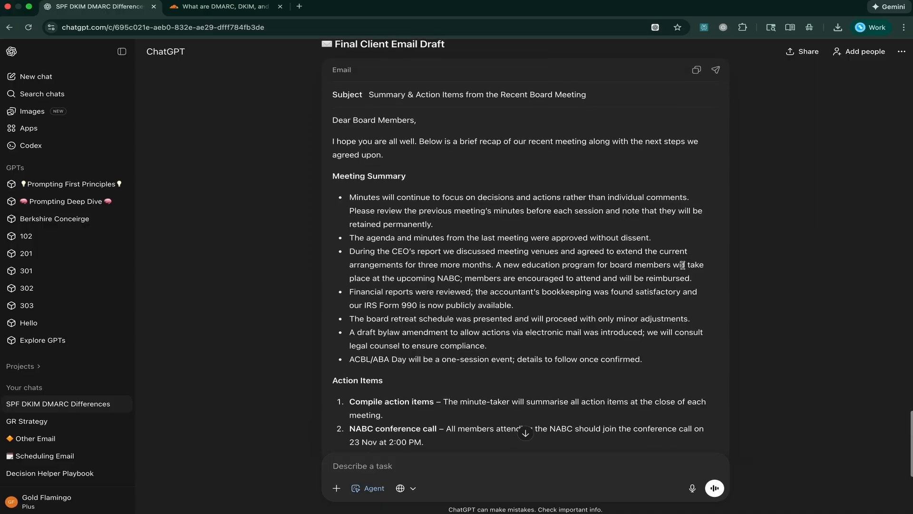
pyautogui.scroll(15, 683, 265)
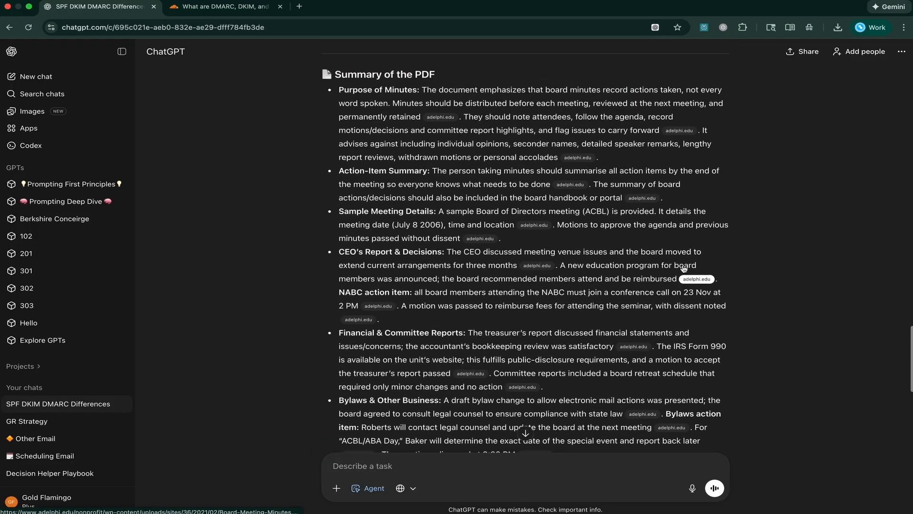
pyautogui.scroll(2, 683, 268)
pyautogui.scroll(-12, 683, 266)
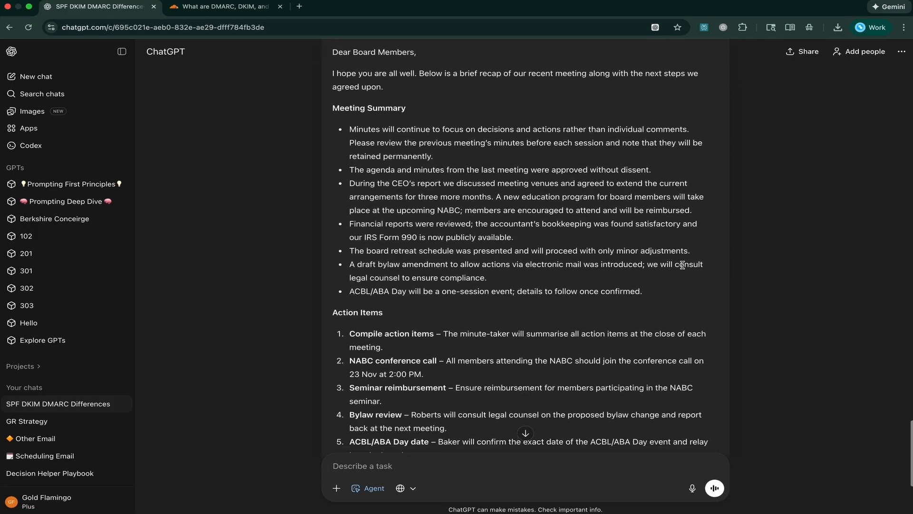
pyautogui.scroll(-5, 683, 265)
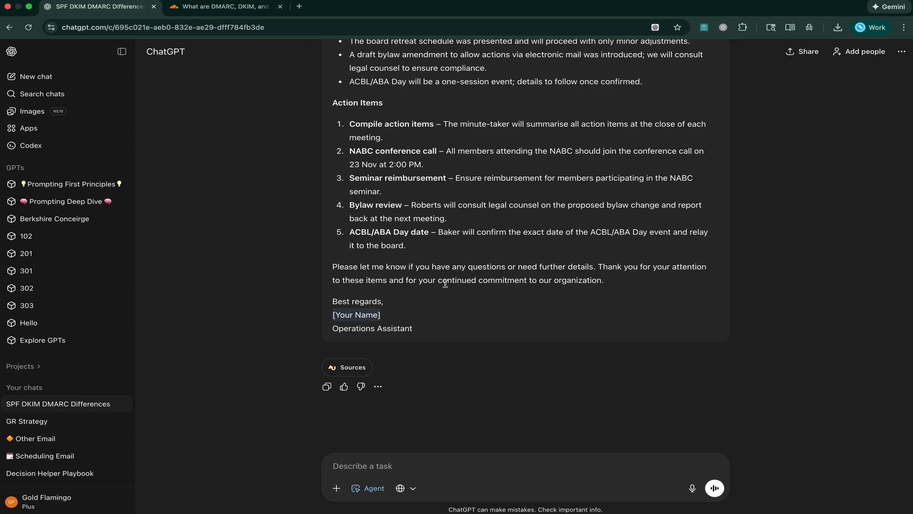
# - Turn off Agent mode and attach Implementation Roadmap.txt from the Desktop to the message
pyautogui.click(357, 489)
pyautogui.click(336, 490)
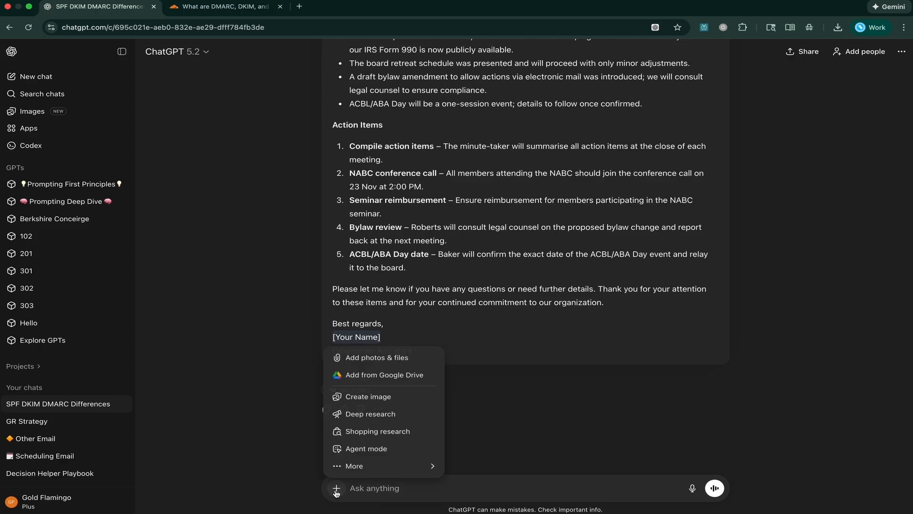
pyautogui.click(369, 358)
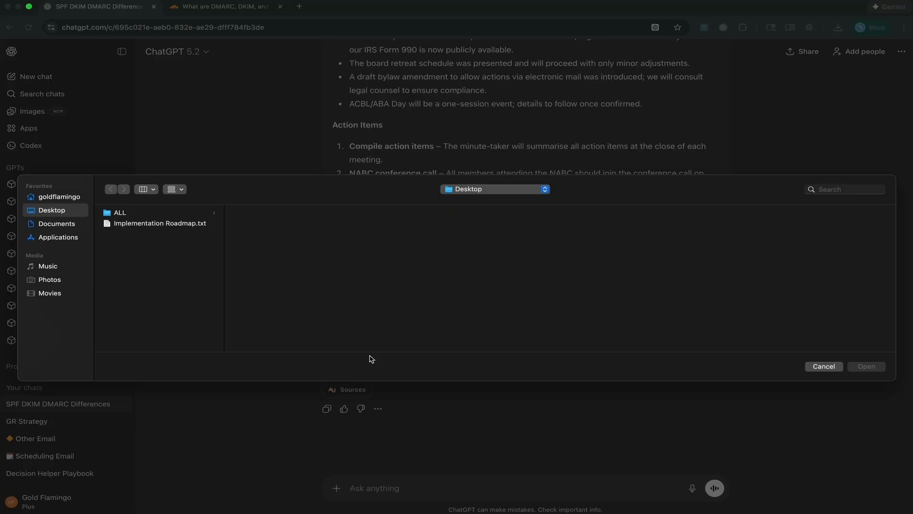
pyautogui.click(190, 226)
pyautogui.doubleClick(190, 227)
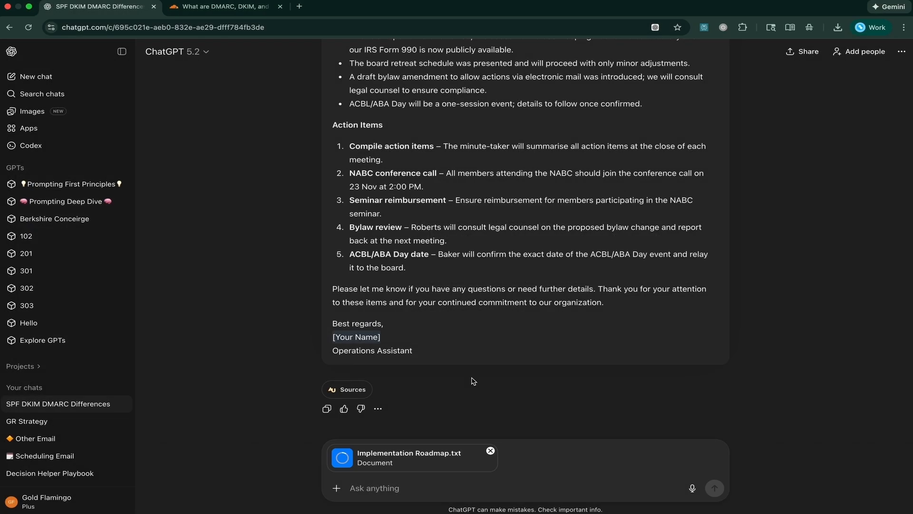
# - Ask "Please give me a high level summary of this doc." and read through the answer to its end
pyautogui.write('Please give me a high level summary of this doc.')
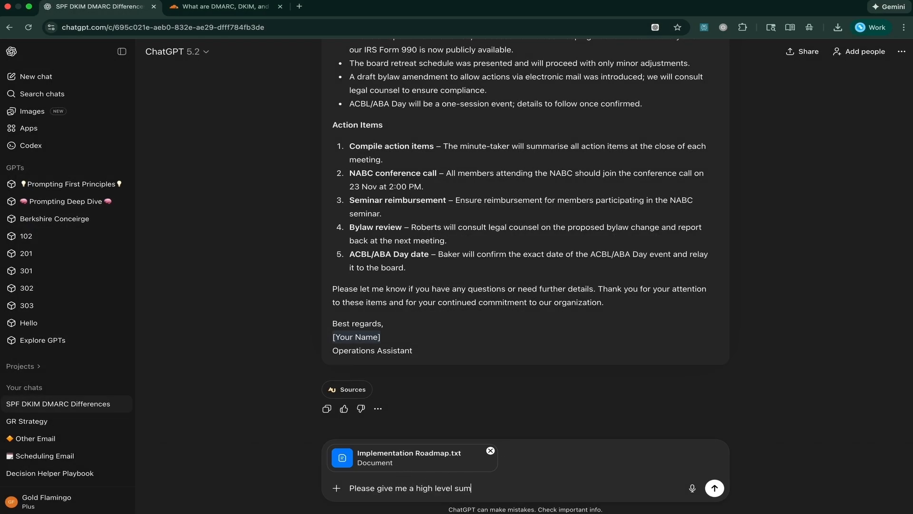
pyautogui.press('Return')
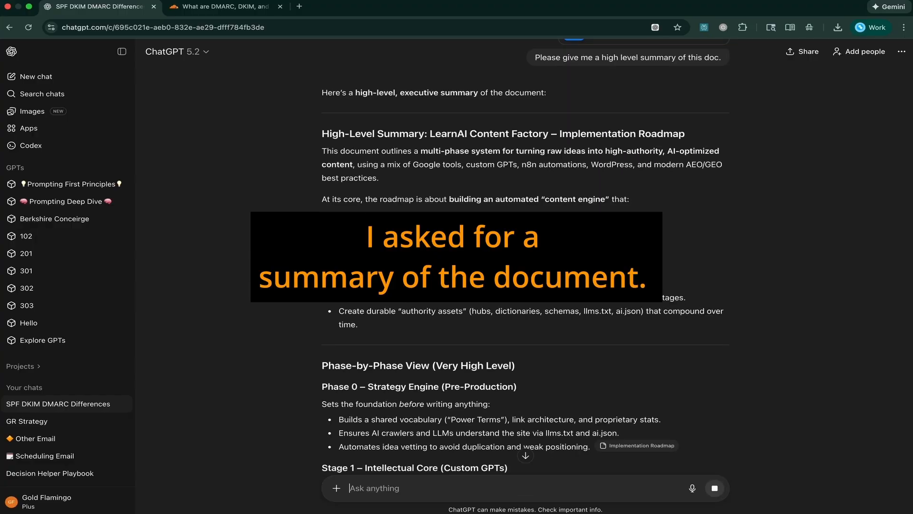
pyautogui.scroll(-4, 761, 396)
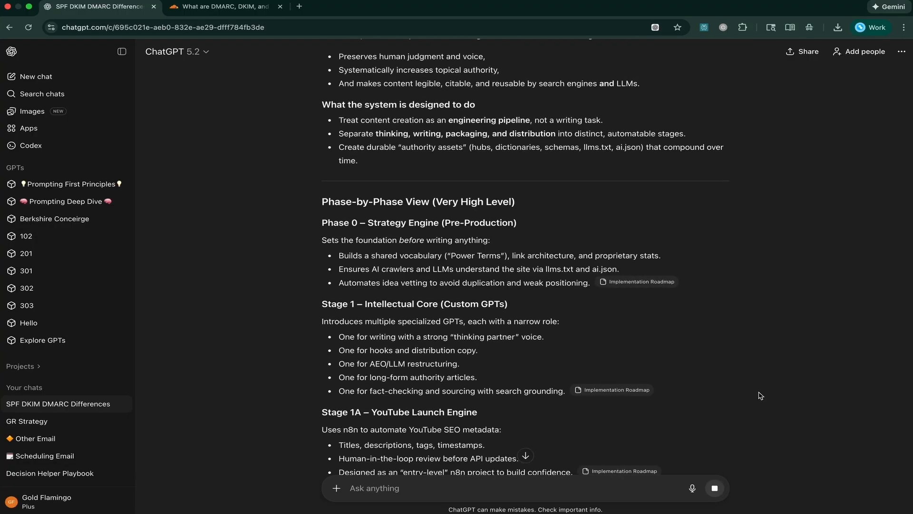
pyautogui.click(526, 455)
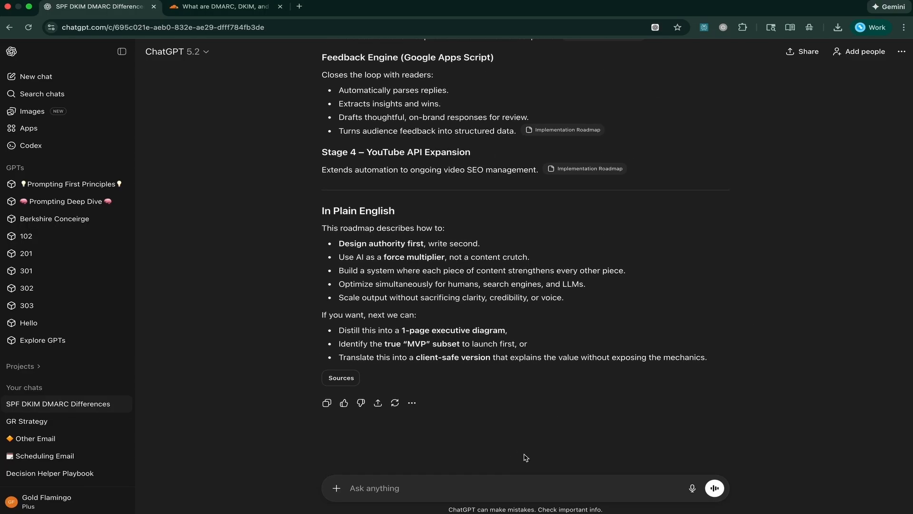
# - Use Create image with the prompt "Please make me an image for a ChatGPT webinar"
pyautogui.click(337, 488)
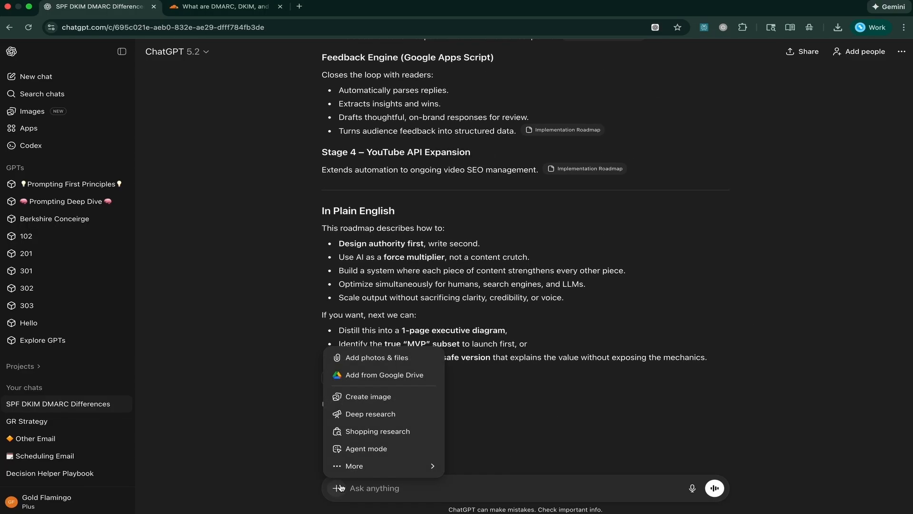
pyautogui.moveTo(390, 467)
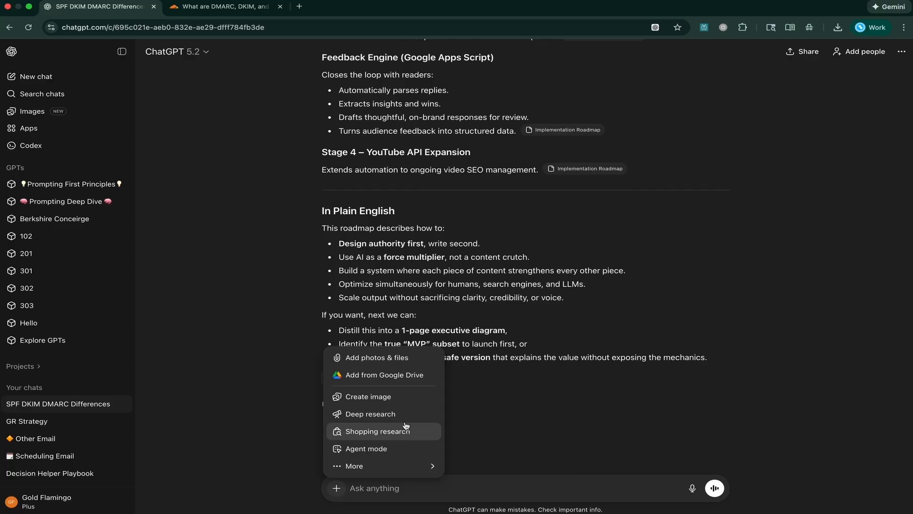
pyautogui.click(391, 398)
pyautogui.write('Please make me an image for a ChatGPT webinar')
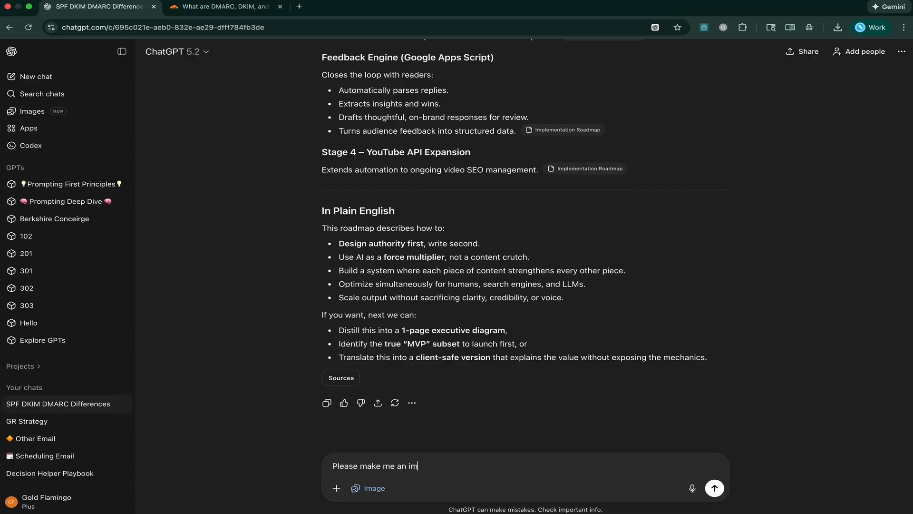
pyautogui.press('Return')
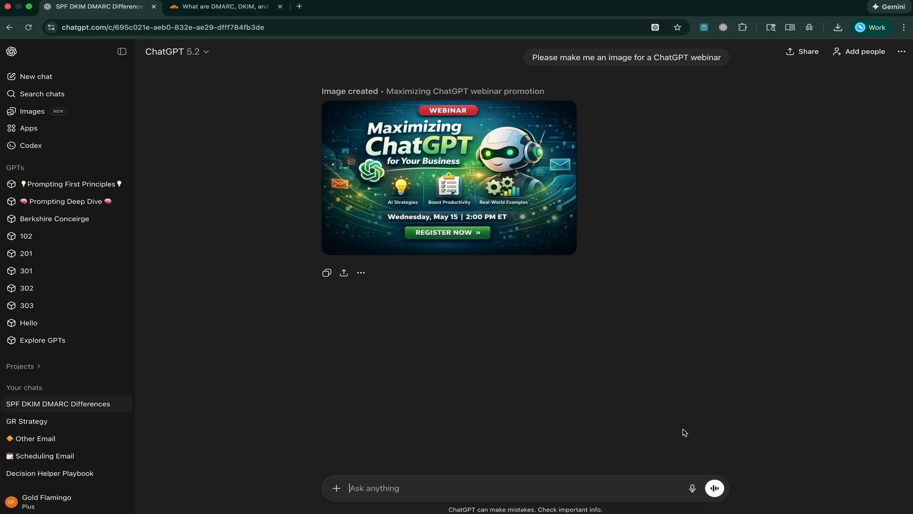
# - Turn on Canvas and submit "Give me a high level strategy for launching a newsletter"
pyautogui.click(339, 491)
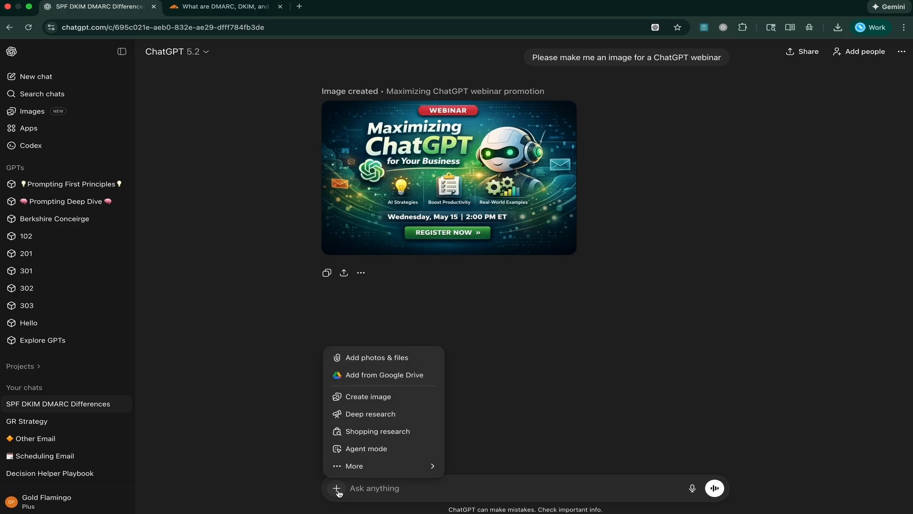
pyautogui.moveTo(433, 469)
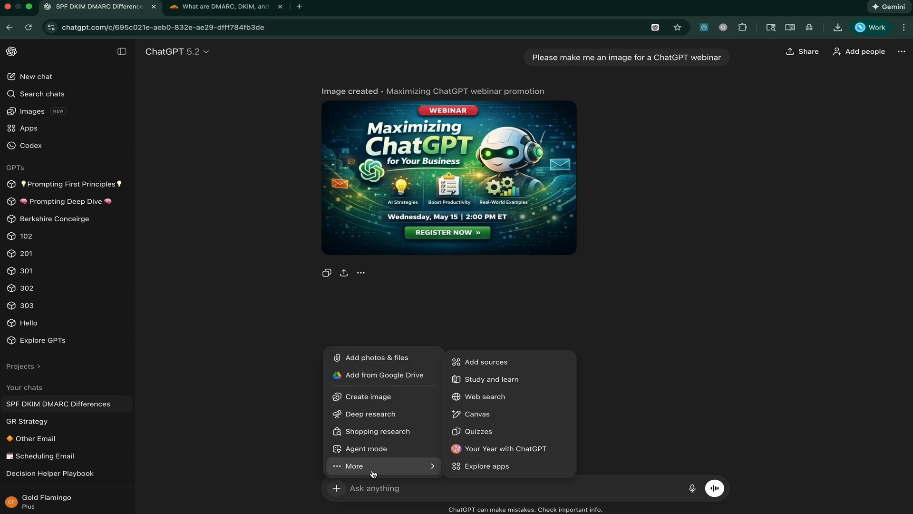
pyautogui.click(498, 417)
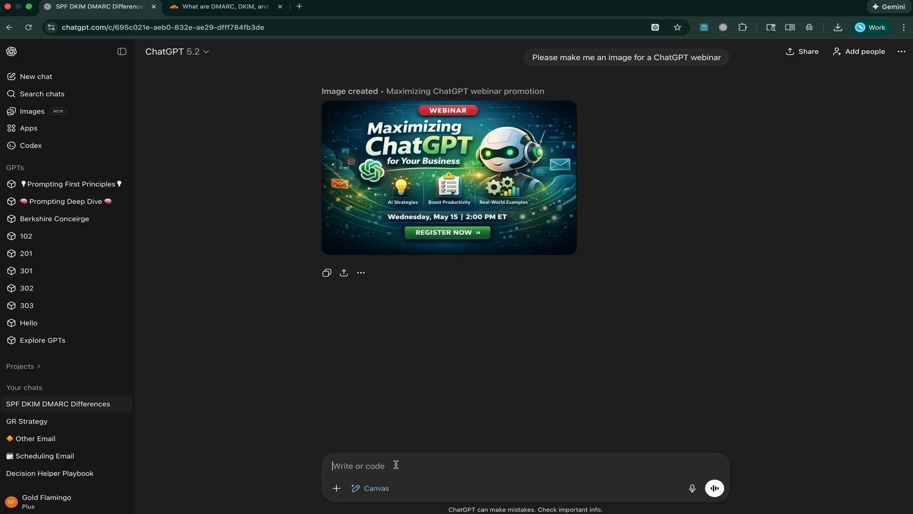
pyautogui.write('Give me a high level strategy for launching a newsletter')
pyautogui.press('Return')
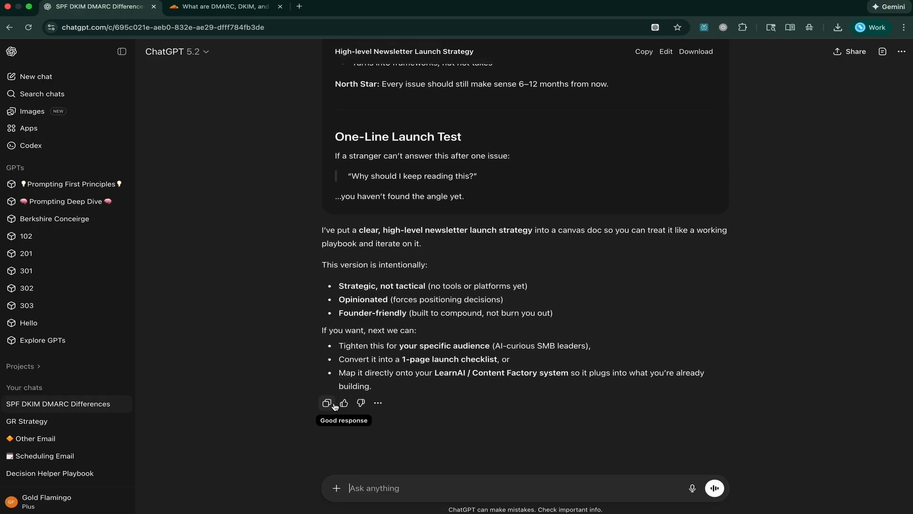
# - Copy the newsletter strategy response, rate it as a good response, and look at its additional message options
pyautogui.click(326, 404)
pyautogui.click(343, 403)
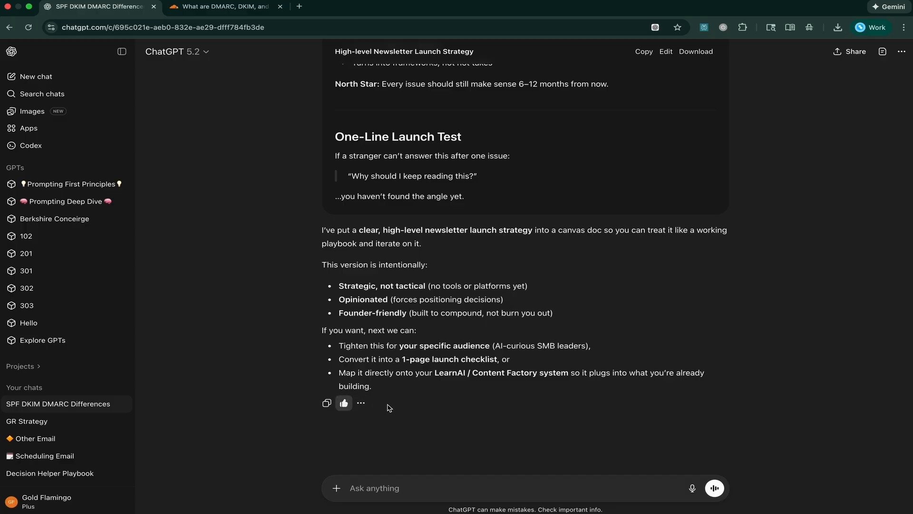
pyautogui.click(363, 404)
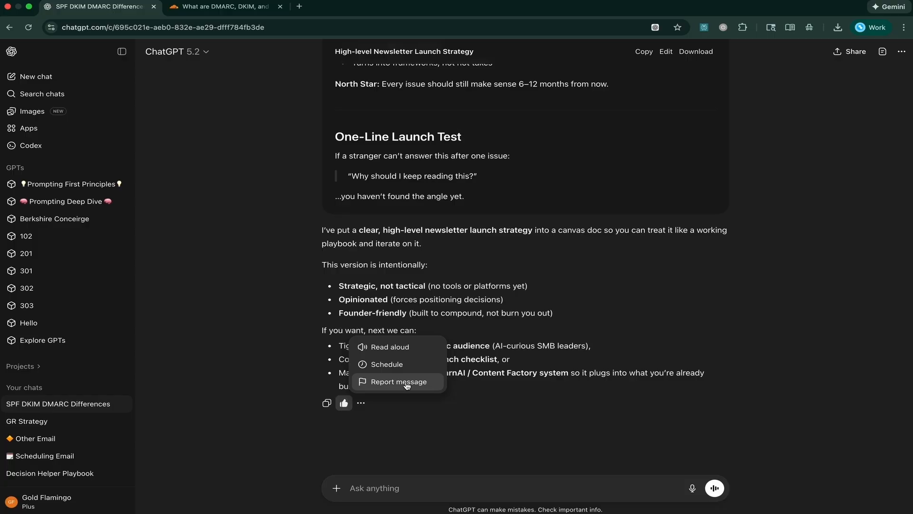
pyautogui.click(595, 355)
# - Open the High-level Newsletter Launch Strategy canvas for editing and show its editing shortcuts, such as Add emojis
pyautogui.scroll(10, 601, 255)
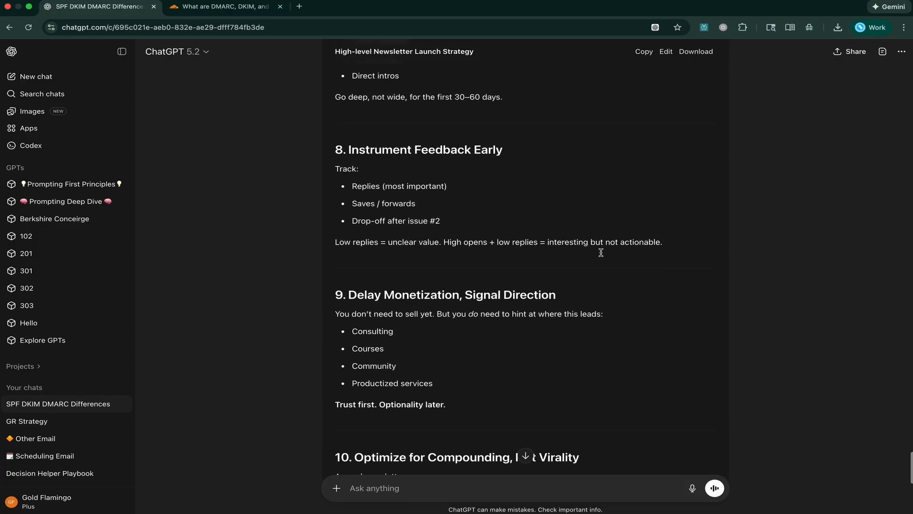
pyautogui.scroll(20, 600, 252)
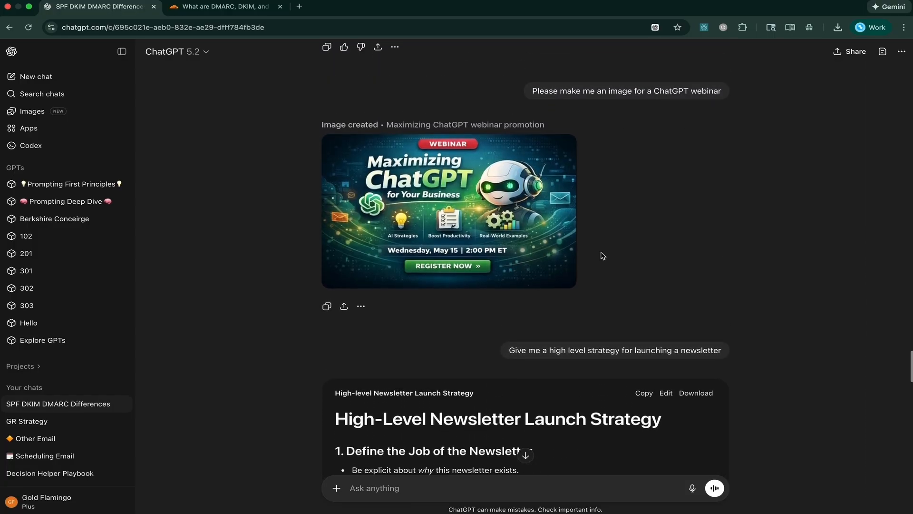
pyautogui.scroll(-7, 602, 254)
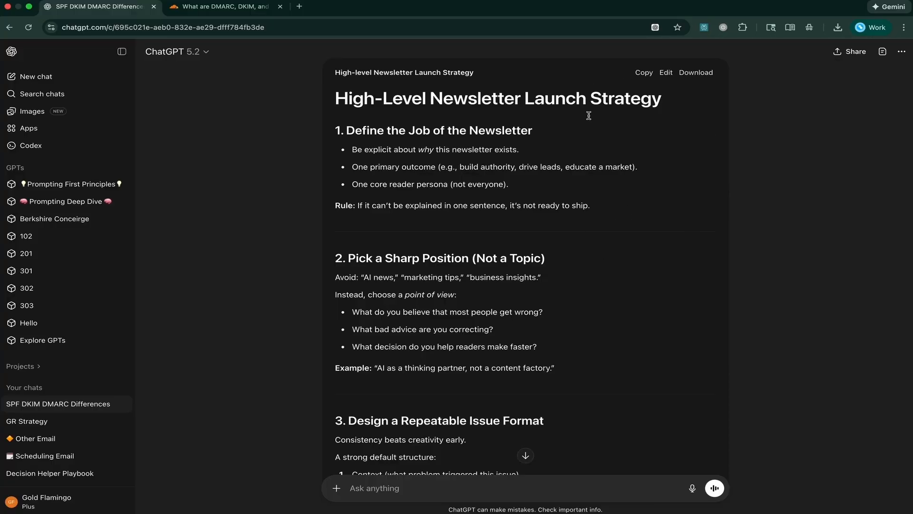
pyautogui.click(668, 74)
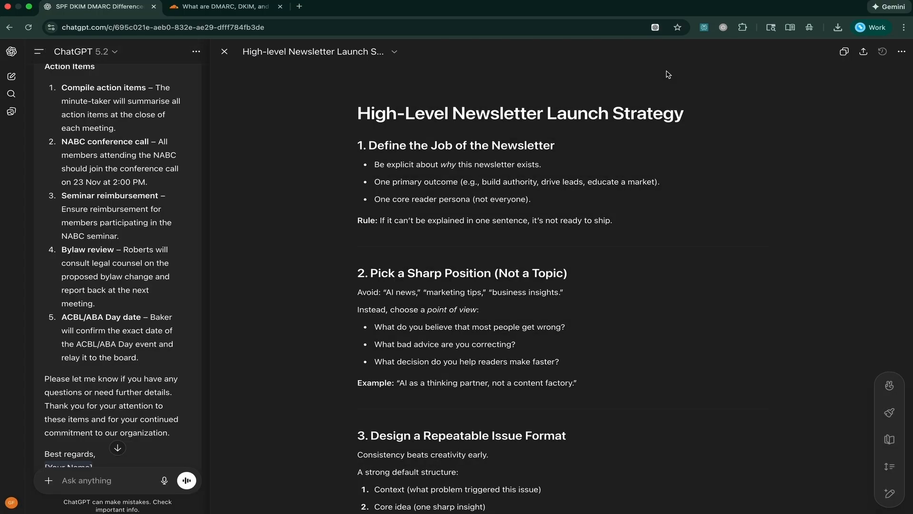
pyautogui.scroll(-2, 560, 227)
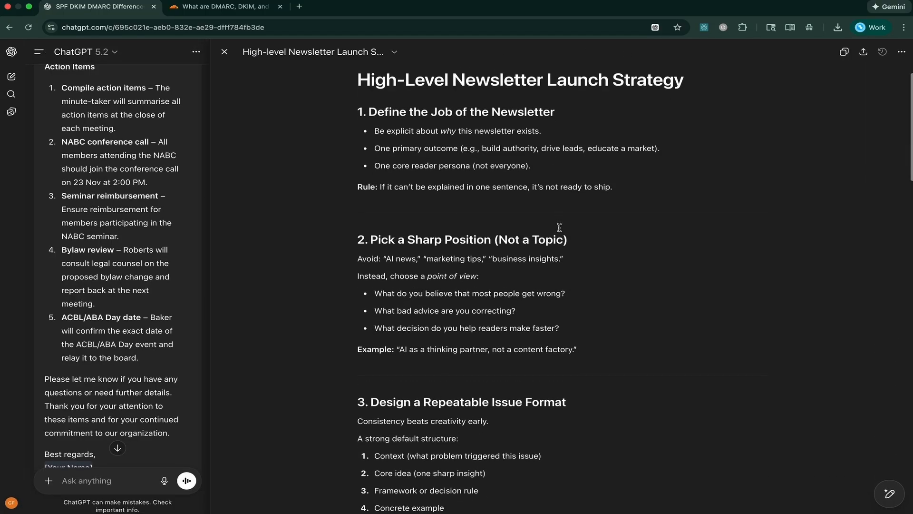
pyautogui.moveTo(893, 495)
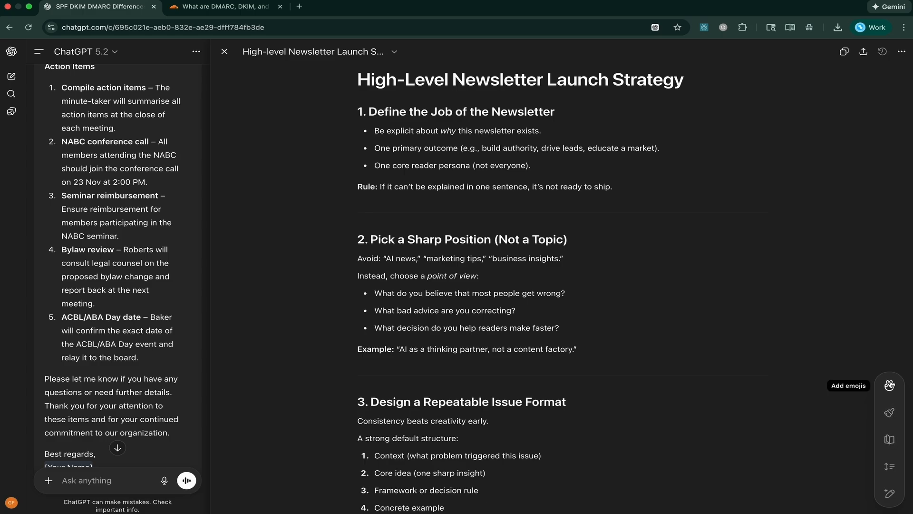
# - Add the line "Hey whats up!" beneath the first bullet of section 2, Pick a Sharp Position
pyautogui.click(570, 292)
pyautogui.hotkey('shift', 'Return')
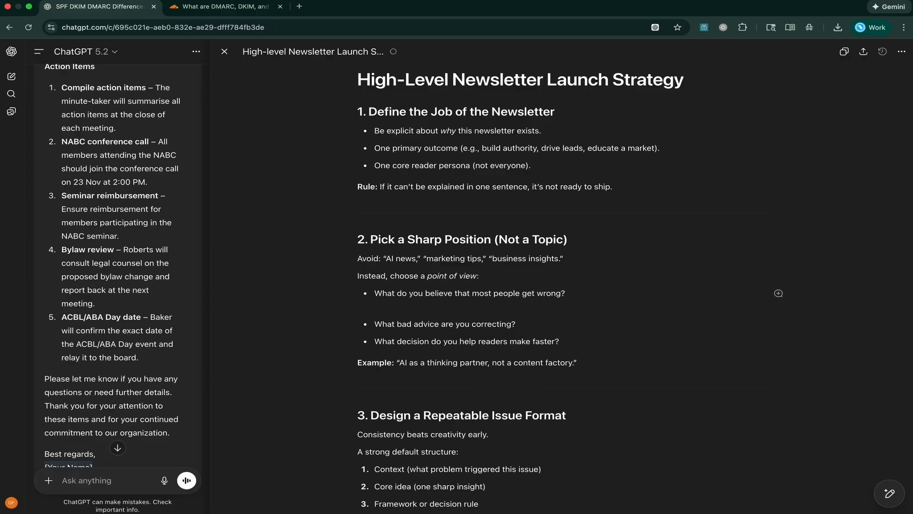
pyautogui.write('Hey whats up!')
# - Select section 2 from its heading through the first bullet's question, open the Ask ChatGPT edit prompt for it, and dismiss it
pyautogui.click(571, 291)
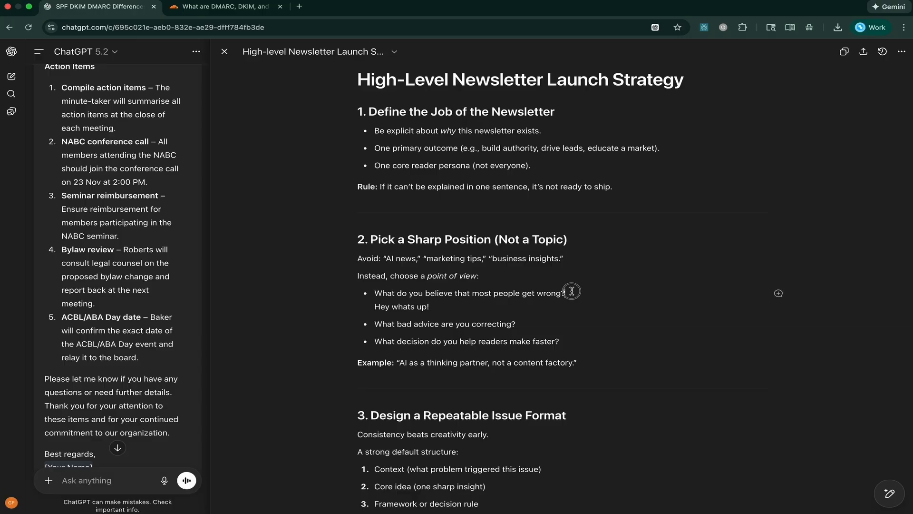
pyautogui.click(569, 291)
pyautogui.moveTo(569, 291); pyautogui.dragTo(353, 235)
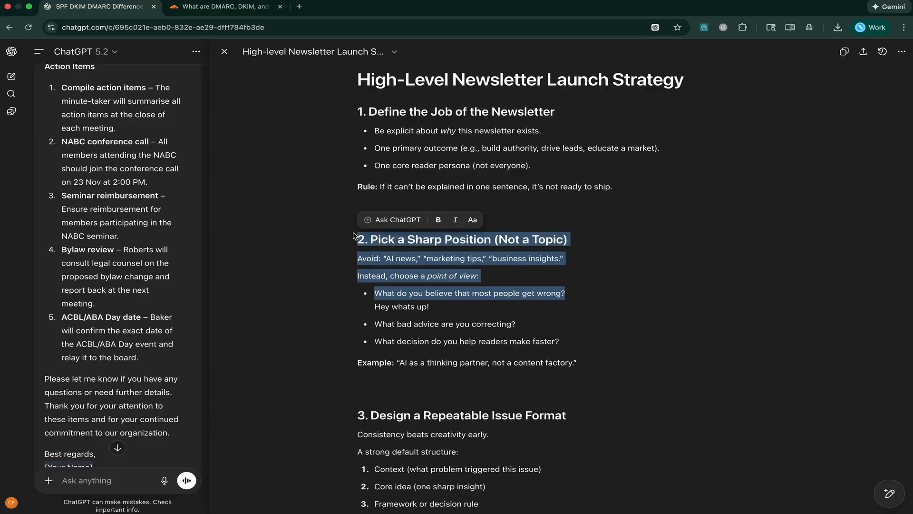
pyautogui.click(395, 219)
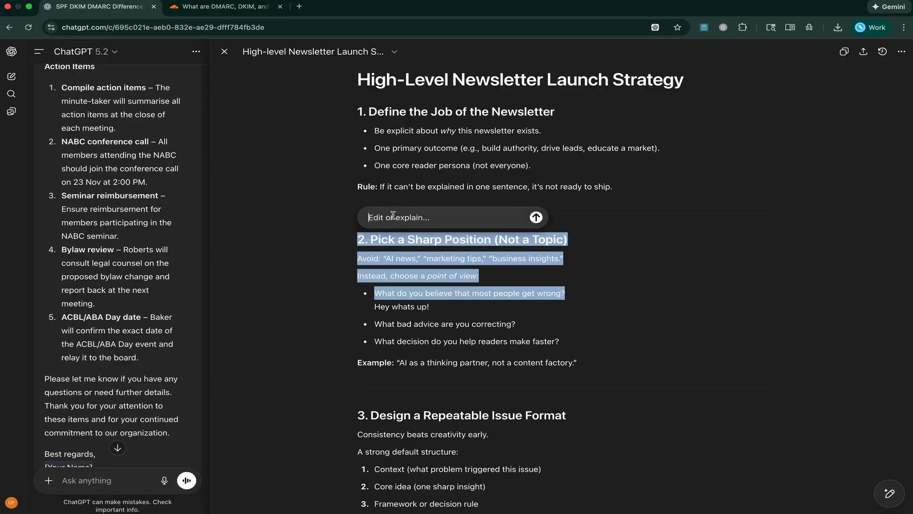
pyautogui.press('Escape')
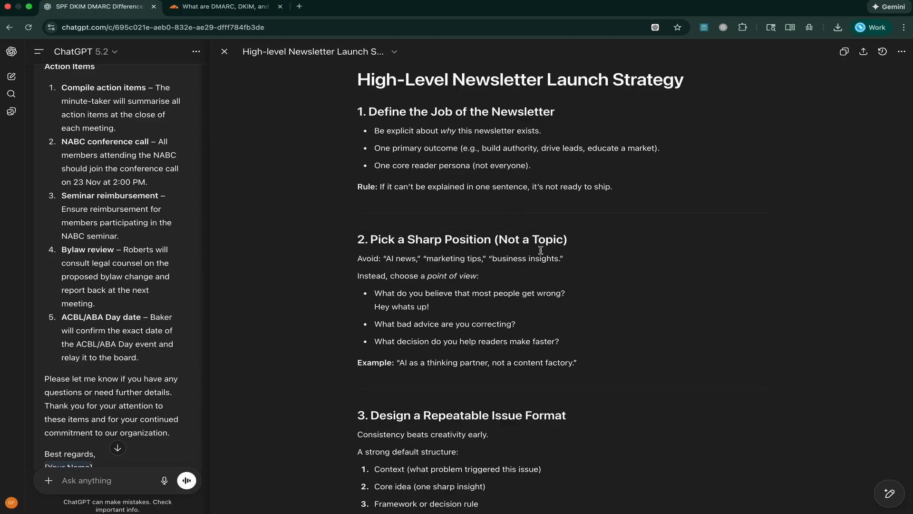
# - Select section 2's heading and two intro lines and ask ChatGPT: "Please create a new title for this section"
pyautogui.moveTo(488, 275); pyautogui.dragTo(333, 235)
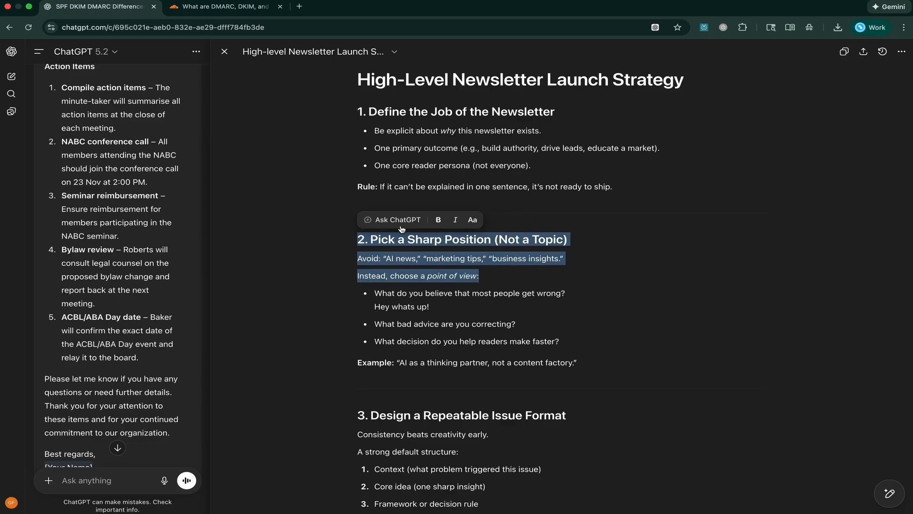
pyautogui.click(398, 220)
pyautogui.write('Plea')
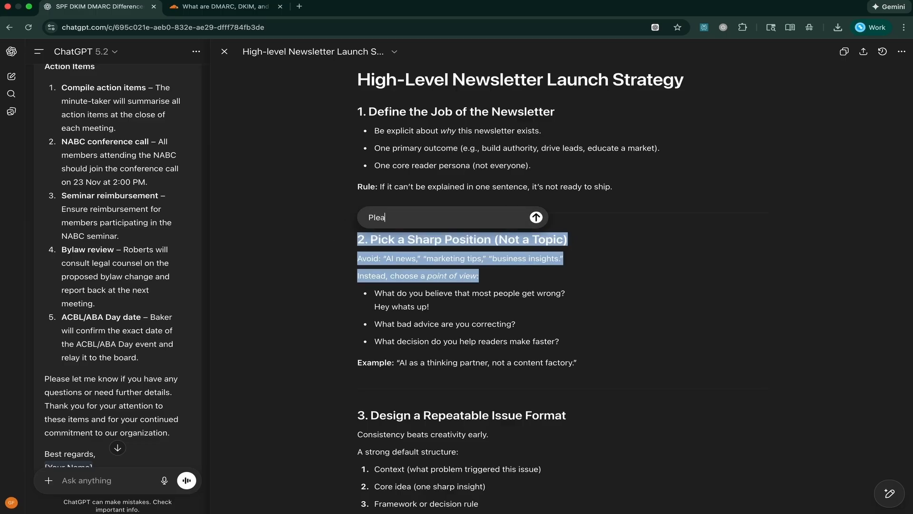
pyautogui.write('se create a new title for this section')
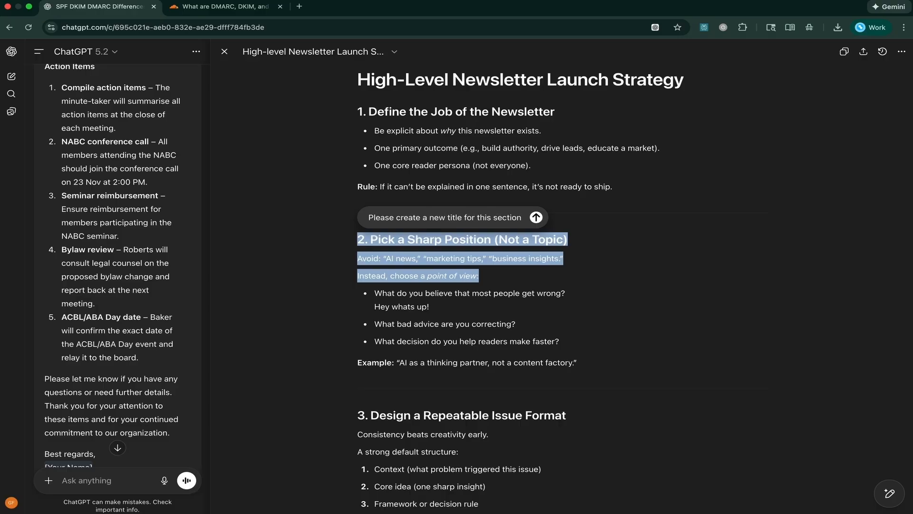
pyautogui.press('Return')
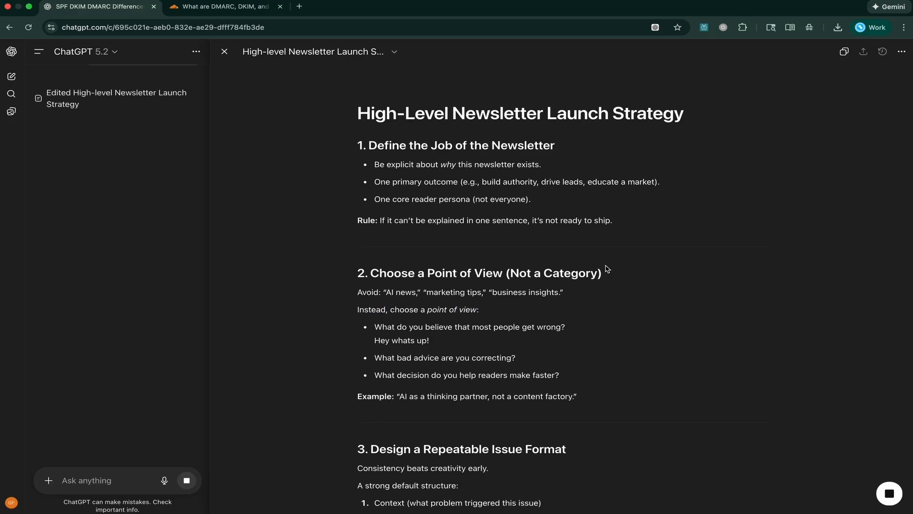
# - Select text in section 2 and the section 4 heading to show the inline editing options, open the Ask ChatGPT prompt, and dismiss it
pyautogui.moveTo(564, 292); pyautogui.dragTo(490, 312)
pyautogui.rightClick(418, 294)
pyautogui.click(453, 323)
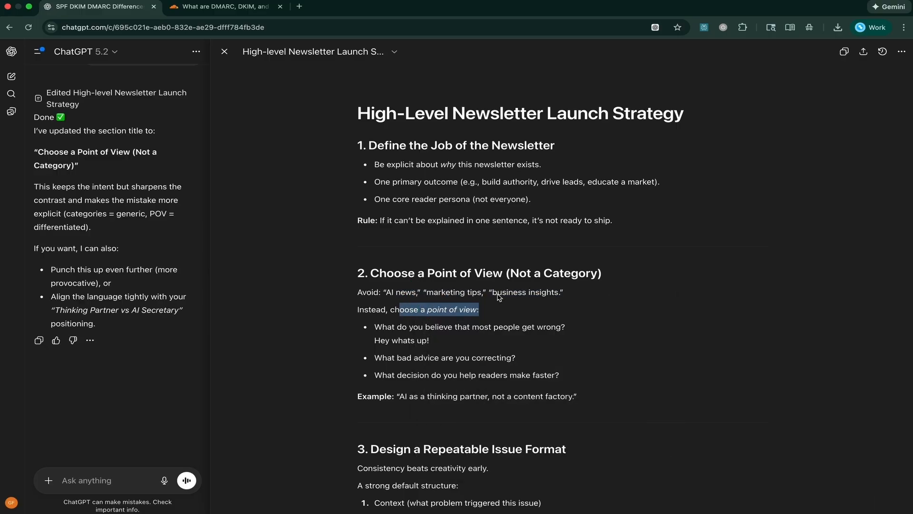
pyautogui.scroll(-7, 492, 347)
pyautogui.moveTo(590, 296); pyautogui.dragTo(412, 289)
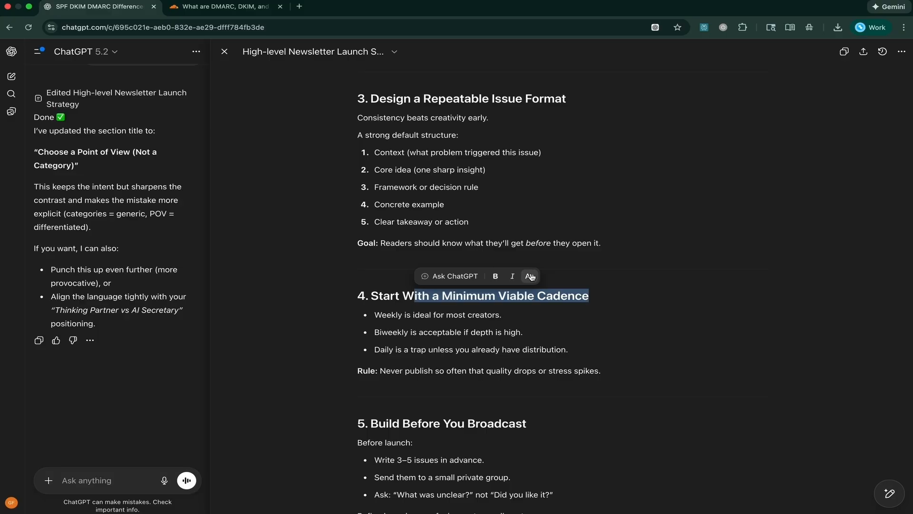
pyautogui.click(778, 293)
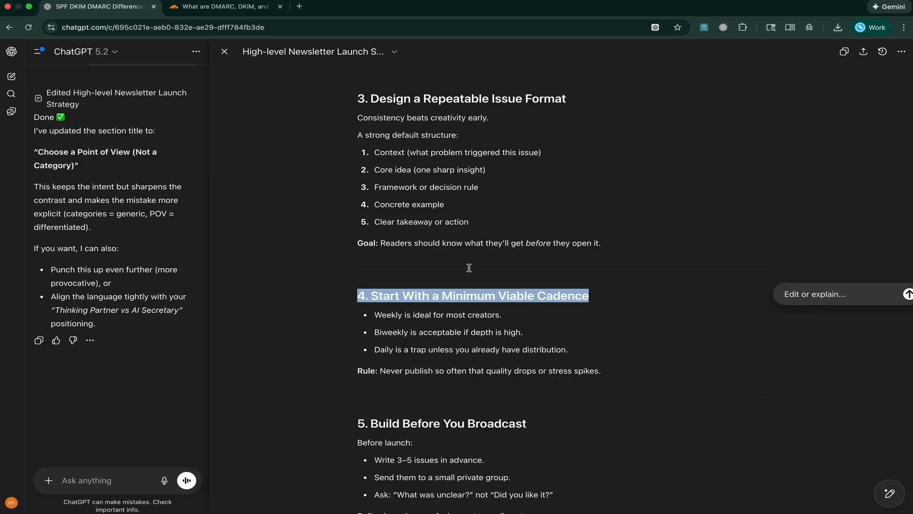
pyautogui.click(450, 276)
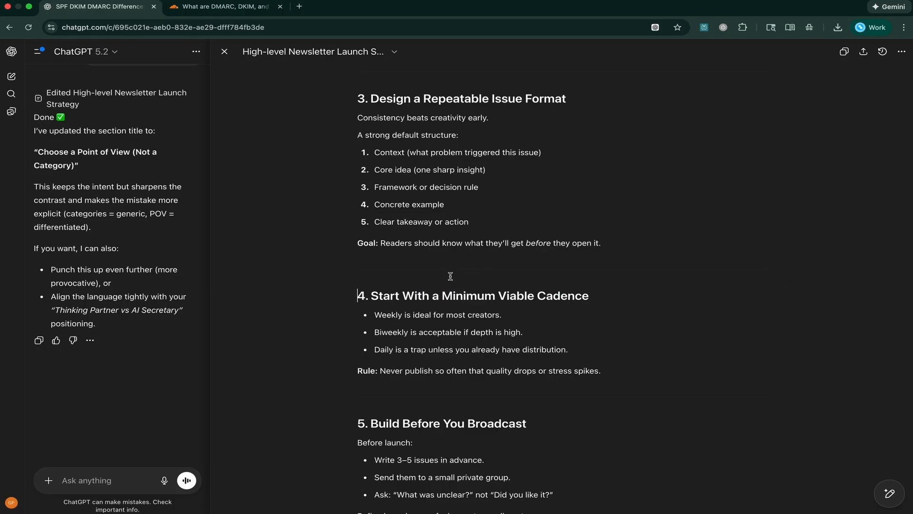
# - Close the canvas and hold a voice chat asking for a five to ten second rhyme for the ChatGPT webinar attendees
pyautogui.click(224, 52)
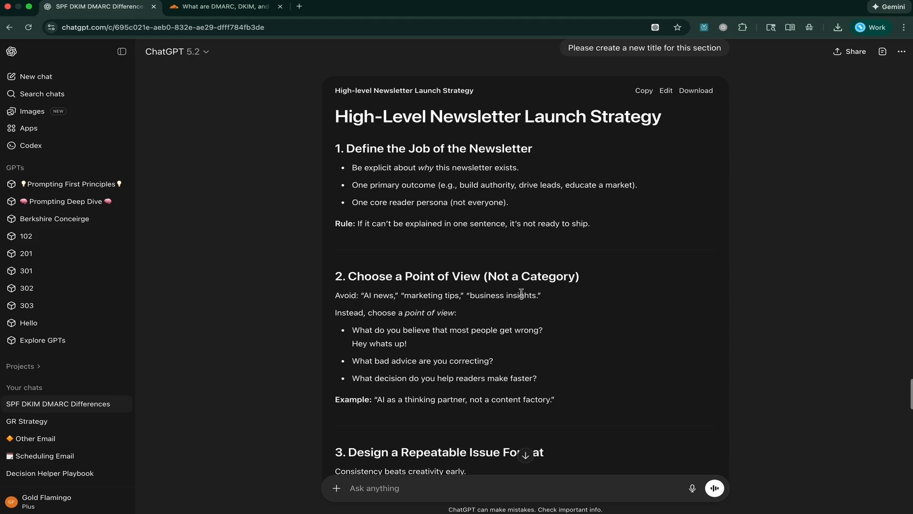
pyautogui.scroll(-15, 523, 296)
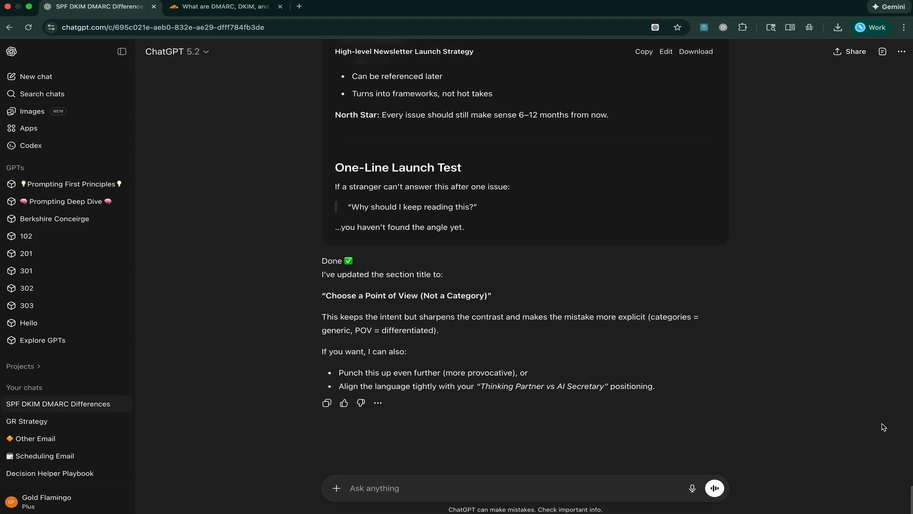
pyautogui.click(715, 488)
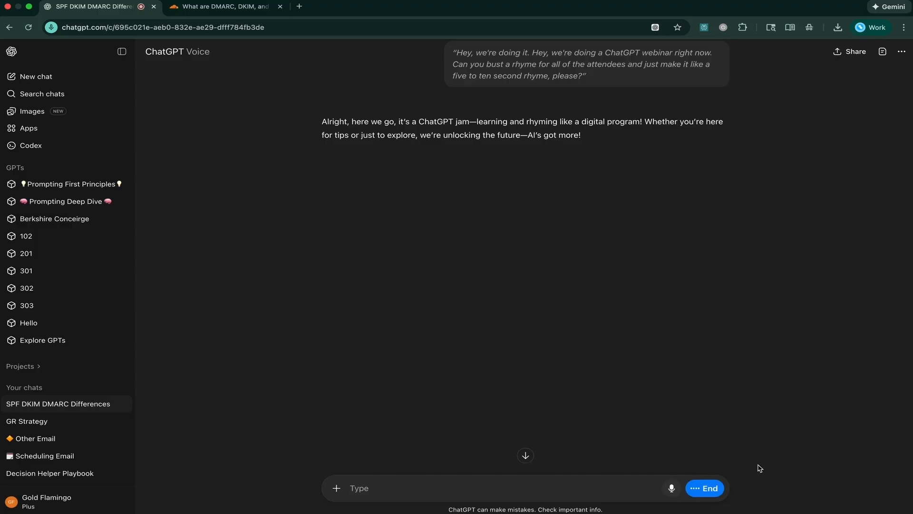
pyautogui.click(706, 491)
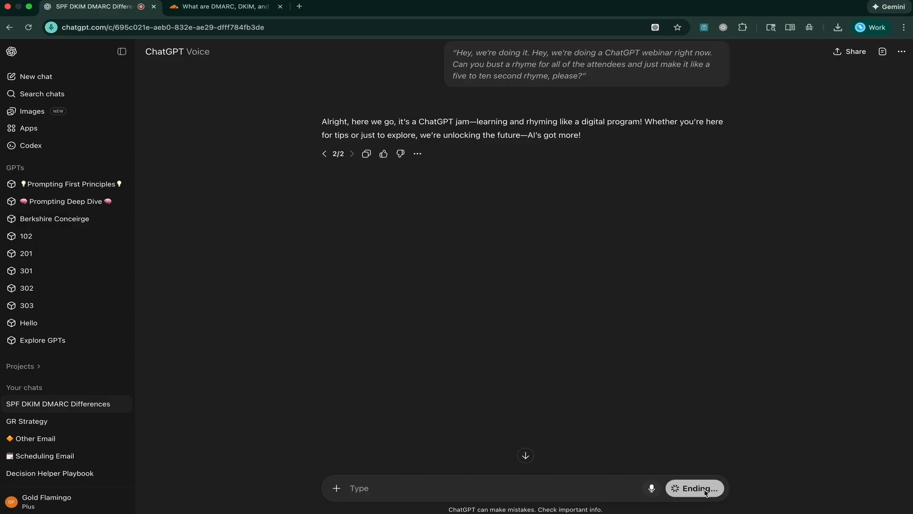
# - Go to the end of the conversation and rate the finished voice chat as good
pyautogui.scroll(-20, 697, 434)
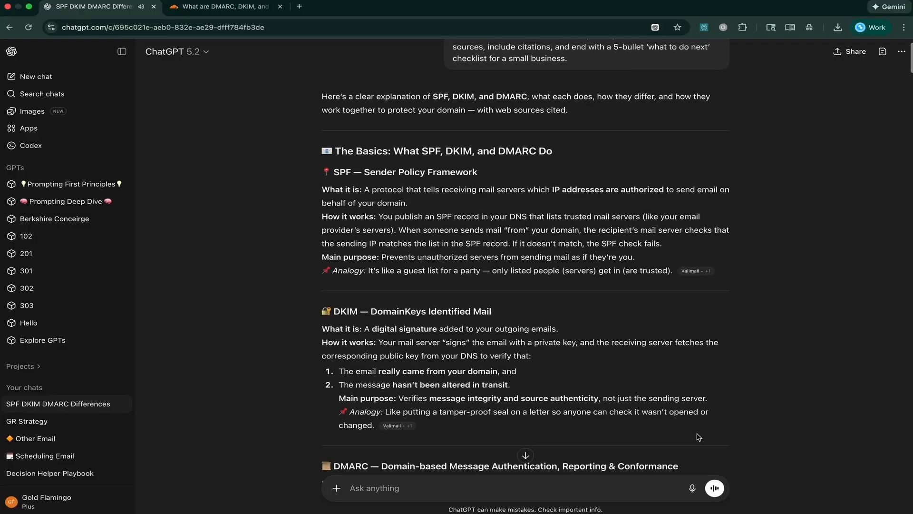
pyautogui.scroll(-20, 697, 434)
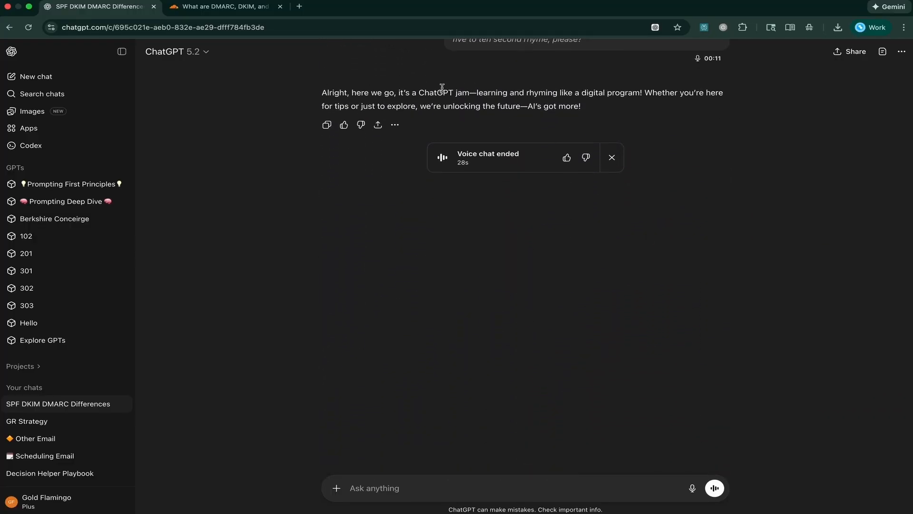
pyautogui.click(568, 159)
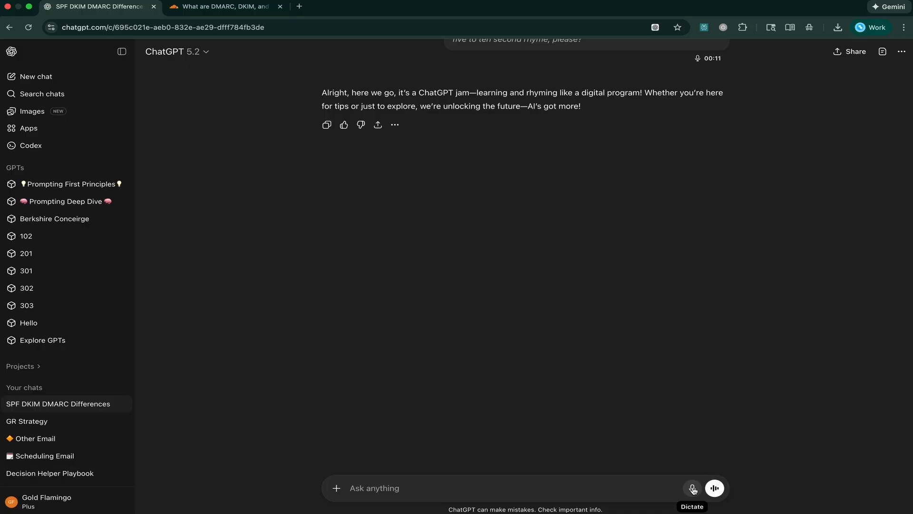
# - Dictate a message into the chat, accept the recording for transcription, and send it
pyautogui.click(693, 489)
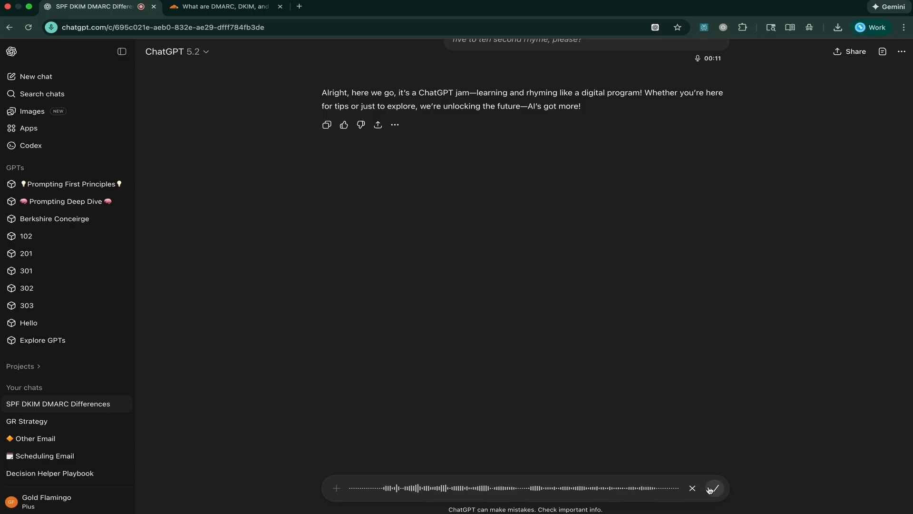
pyautogui.click(714, 489)
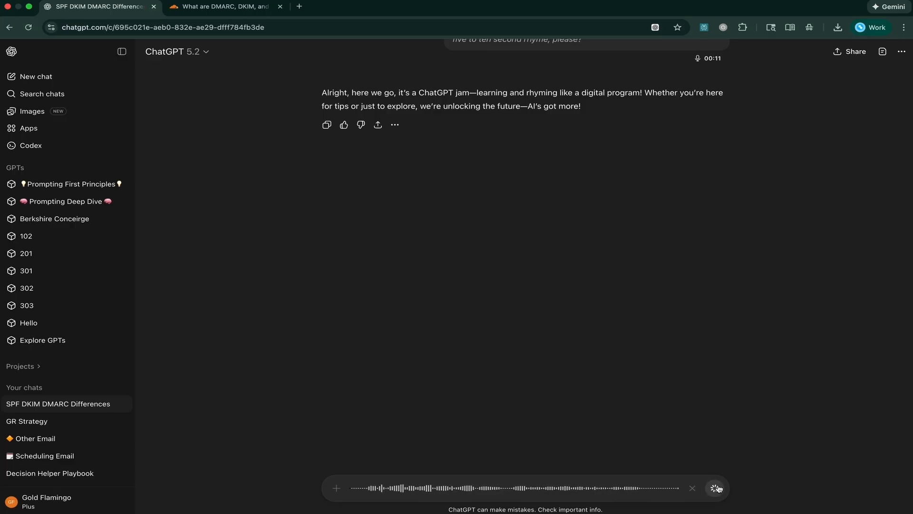
pyautogui.click(715, 488)
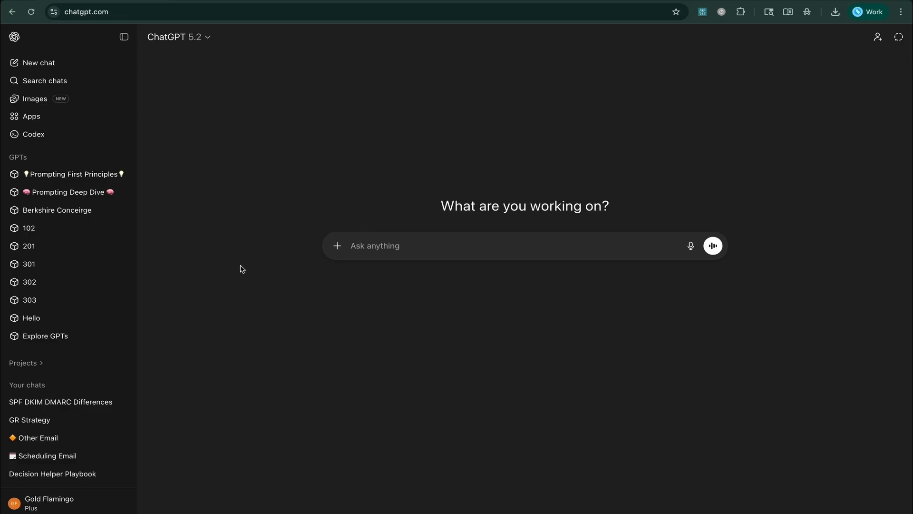
# - Start creating a new custom GPT from Explore GPTs and look over its configuration fields, including Description and Instructions
pyautogui.click(40, 340)
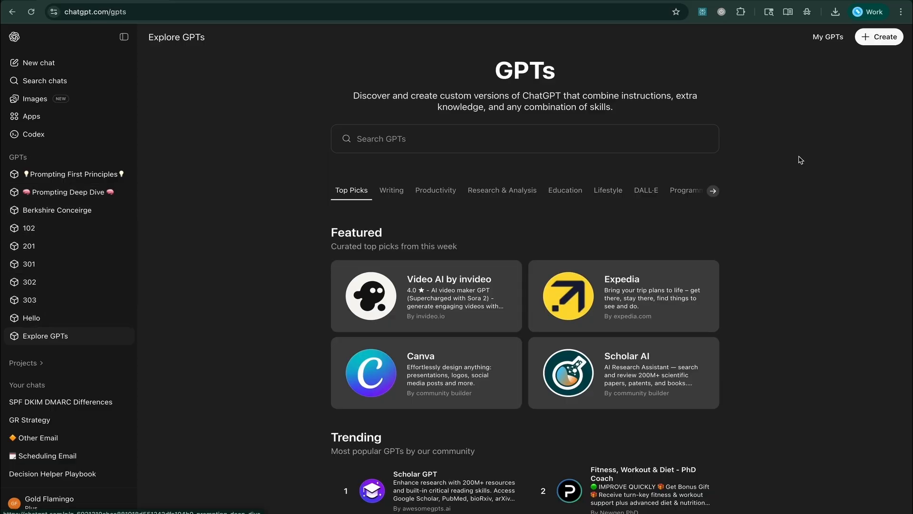
pyautogui.click(880, 37)
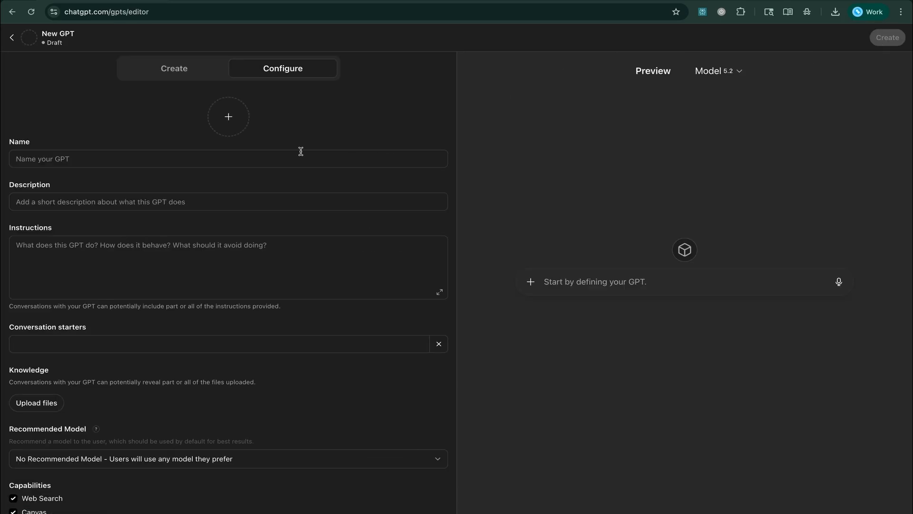
pyautogui.scroll(-1, 166, 352)
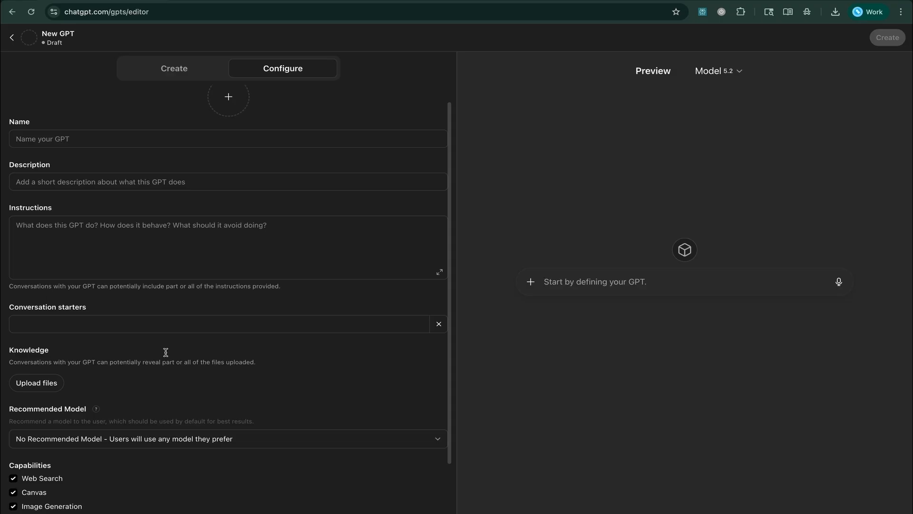
pyautogui.scroll(1, 166, 352)
pyautogui.click(301, 247)
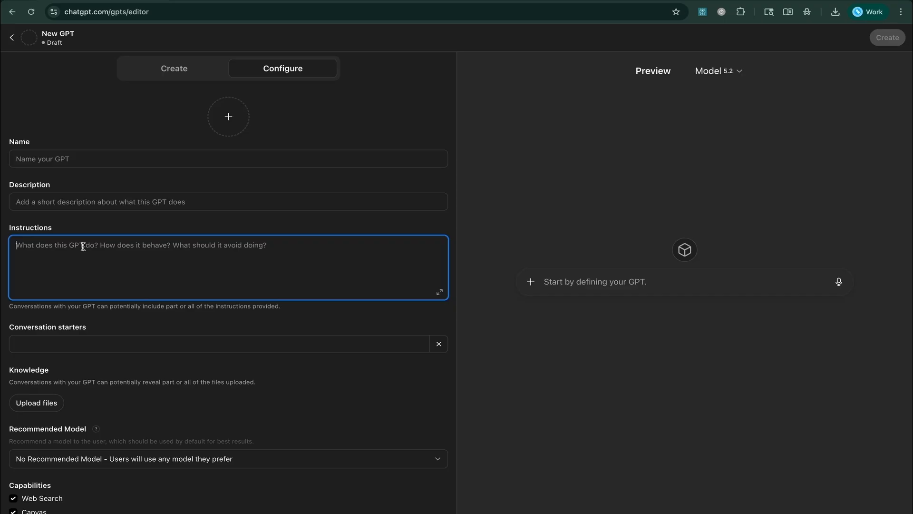
pyautogui.click(53, 200)
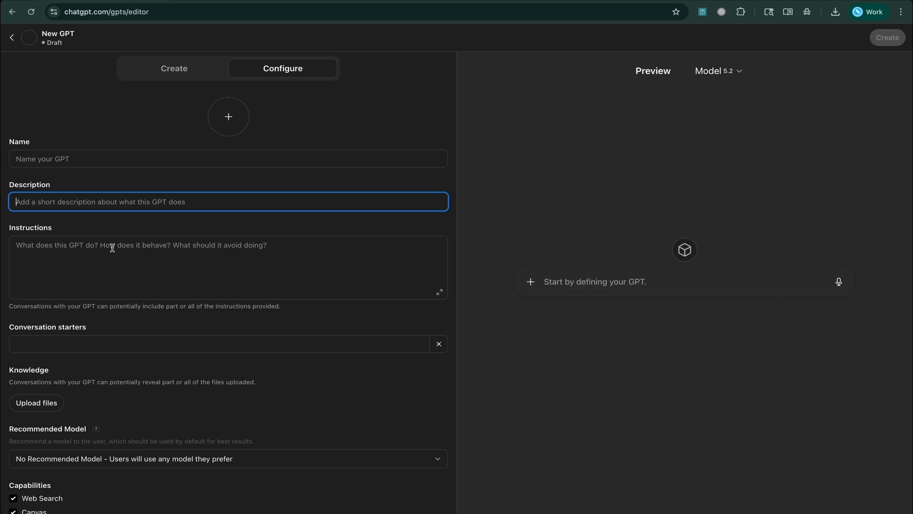
pyautogui.click(90, 252)
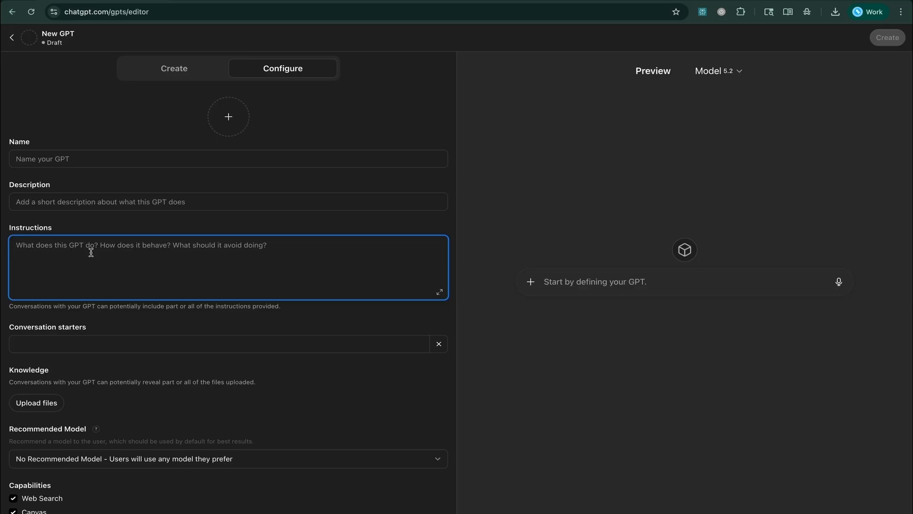
# - Name the new GPT "Hello World" and set its description to "This is where the description will go!"
pyautogui.click(98, 158)
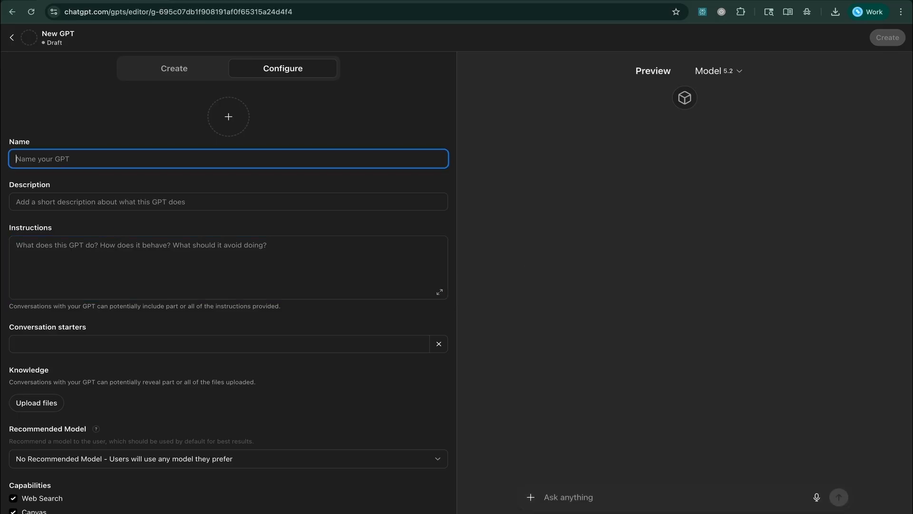
pyautogui.write('Hello')
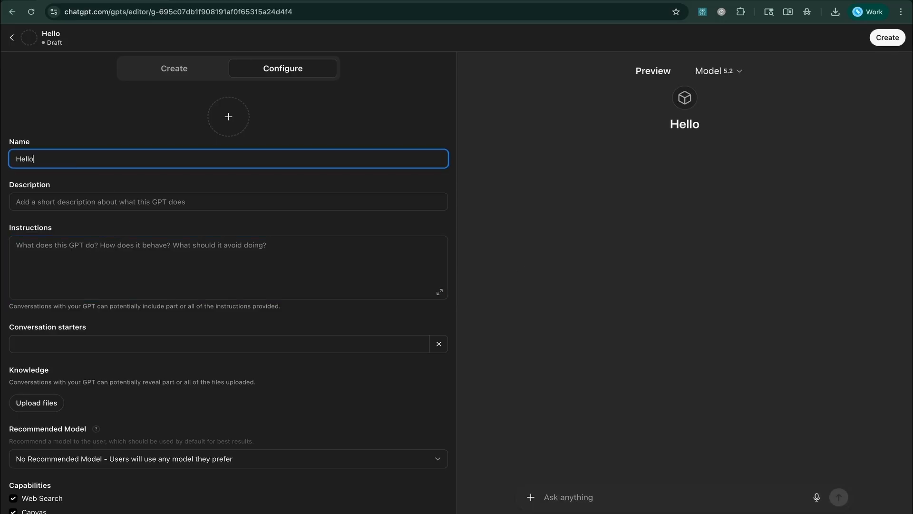
pyautogui.write(' World')
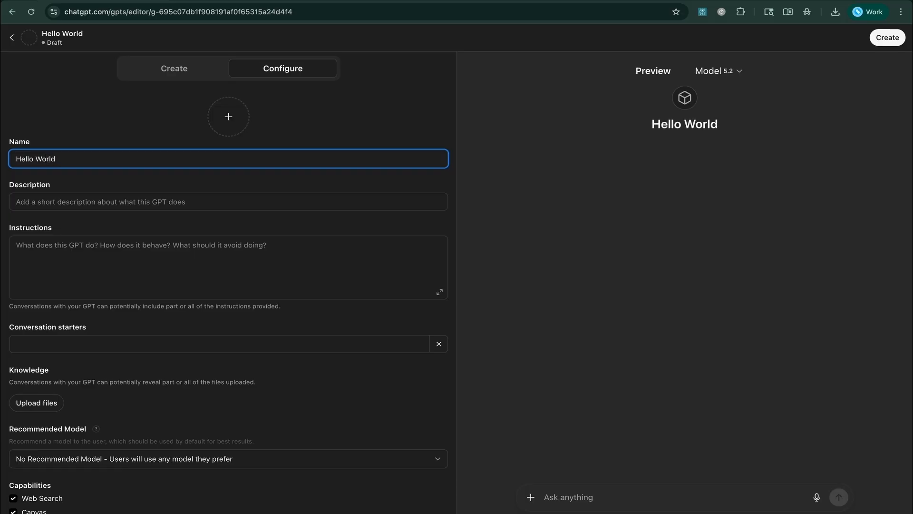
pyautogui.click(245, 201)
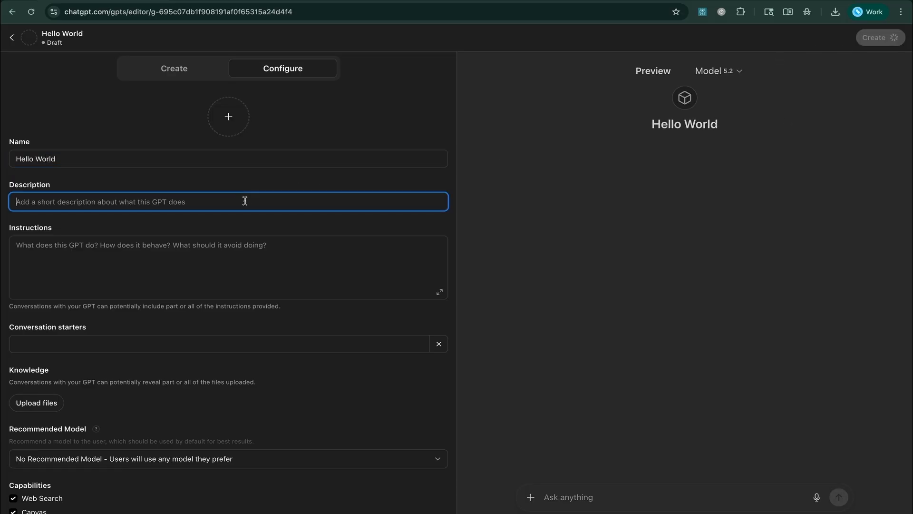
pyautogui.write('This is ')
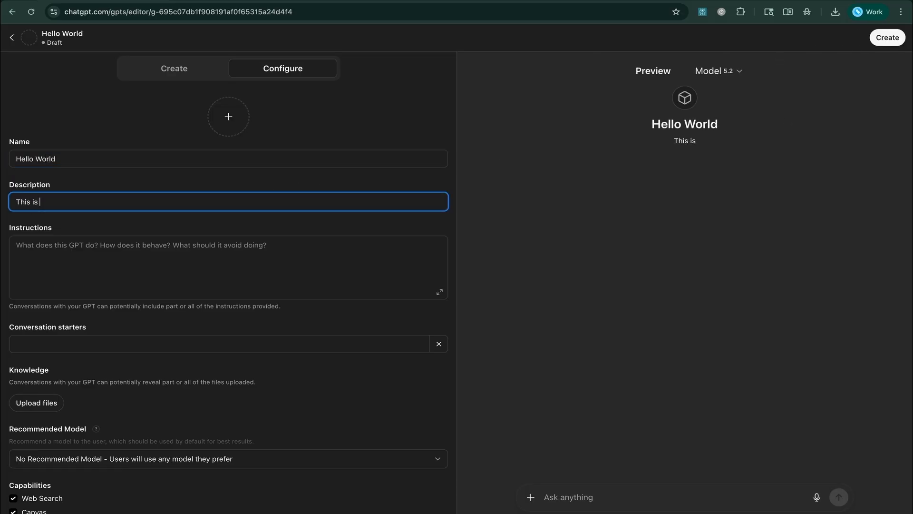
pyautogui.write('where the descrip')
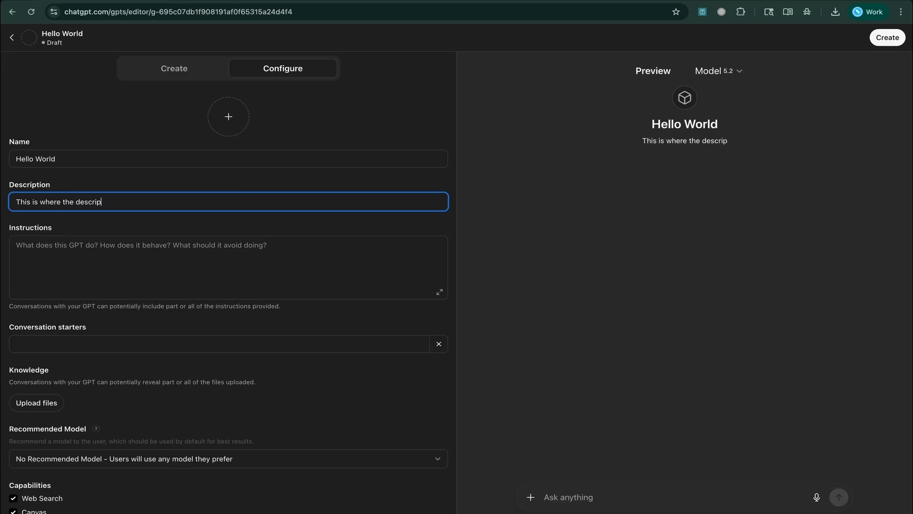
pyautogui.write('tion will go!')
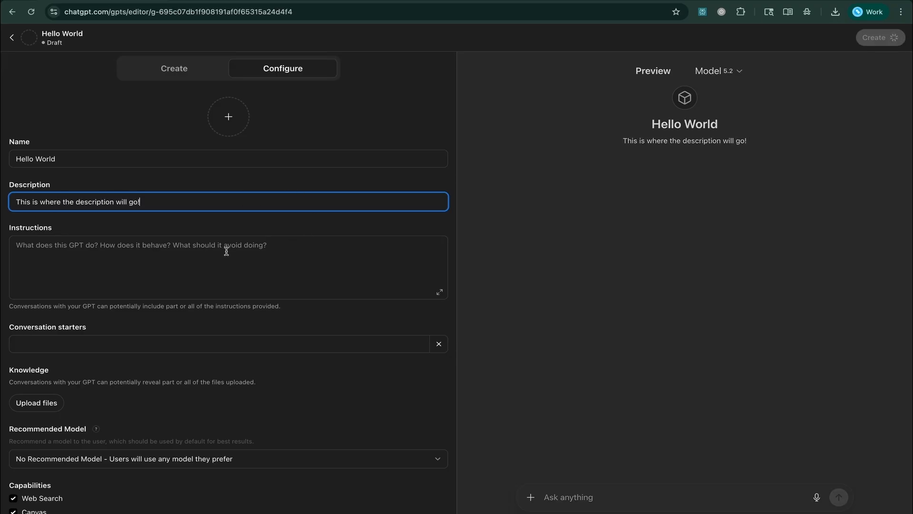
# - Add the conversation starter "Hey", and open the Knowledge file upload chooser and cancel it
pyautogui.click(61, 343)
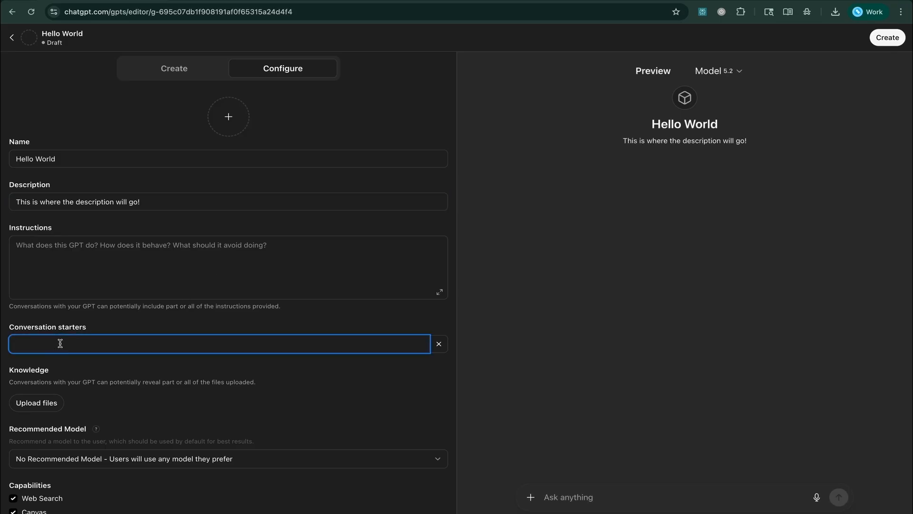
pyautogui.write('Hey')
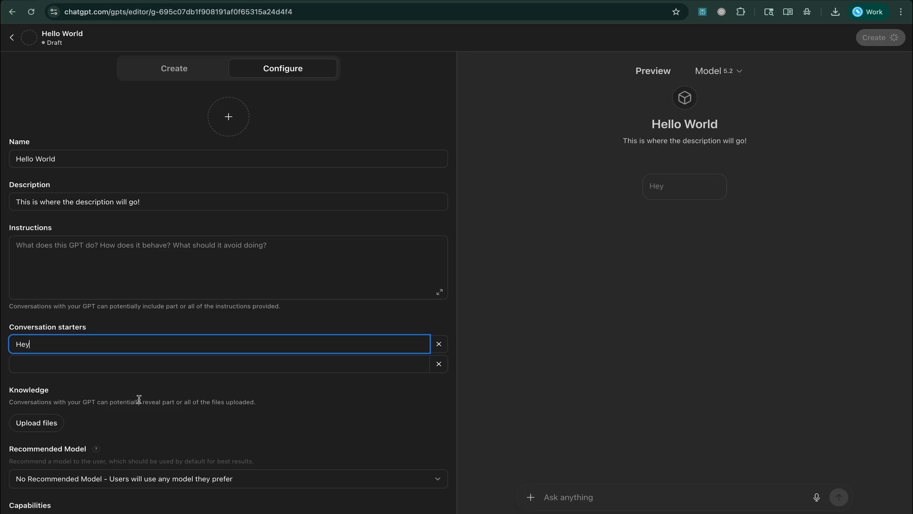
pyautogui.click(38, 424)
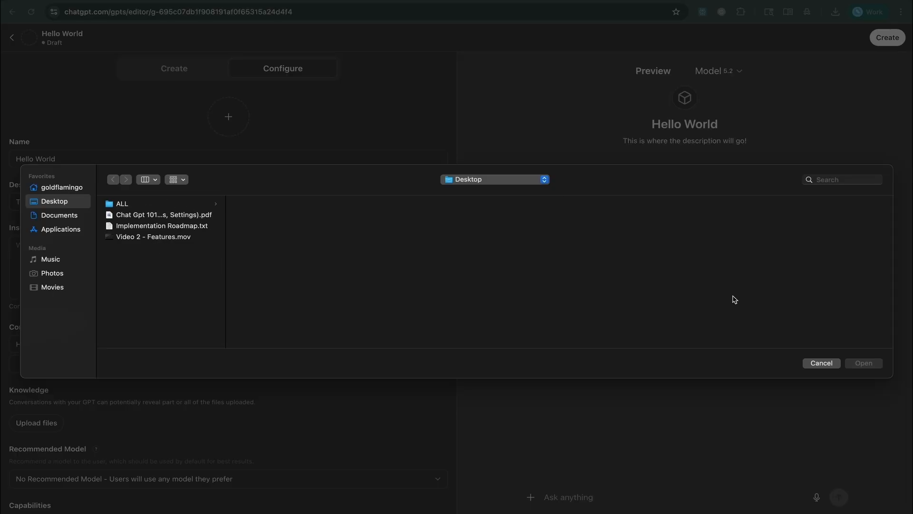
pyautogui.click(823, 363)
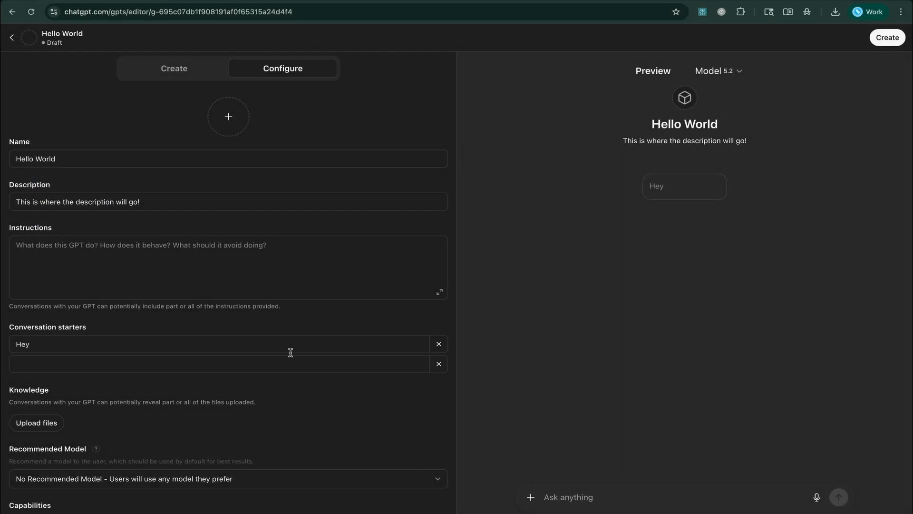
# - Look over the new GPT's Recommended Model choices and Capabilities, and toggle Code Interpreter & Data Analysis
pyautogui.scroll(-3, 276, 357)
pyautogui.click(72, 375)
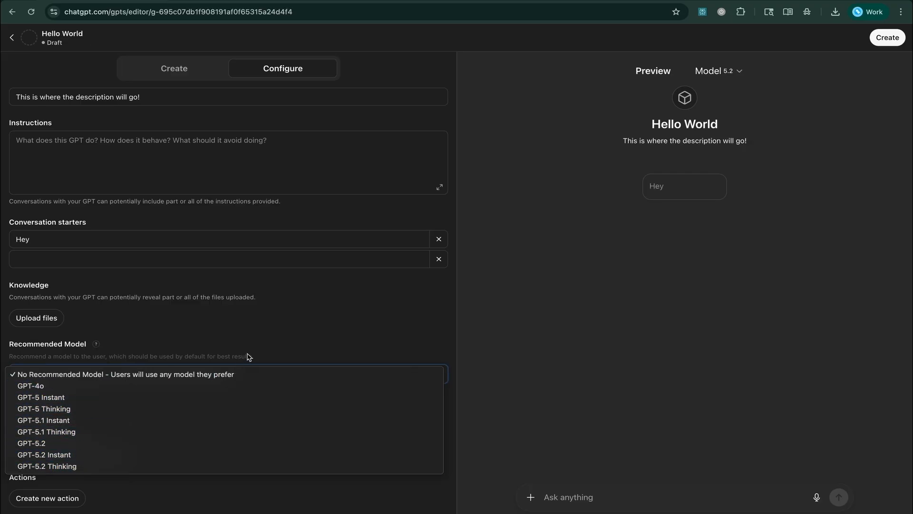
pyautogui.click(292, 322)
pyautogui.scroll(-1, 138, 412)
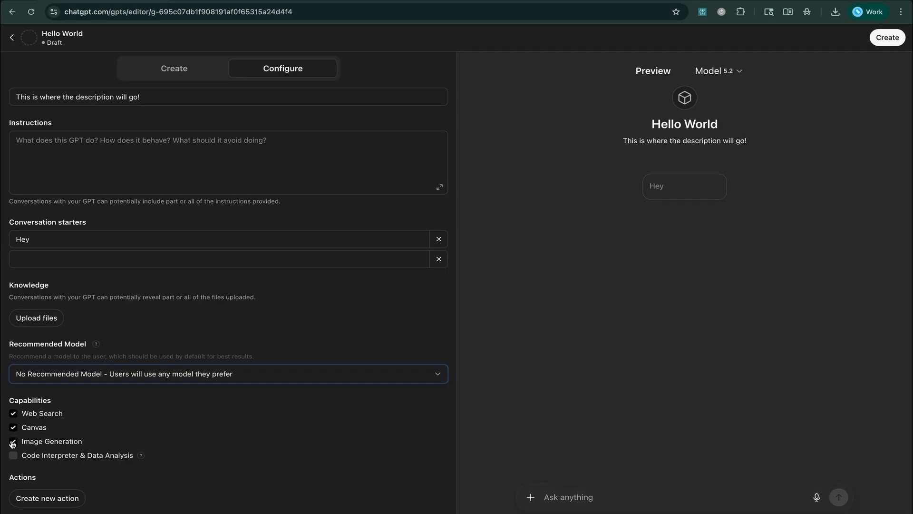
pyautogui.moveTo(100, 440); pyautogui.dragTo(25, 431)
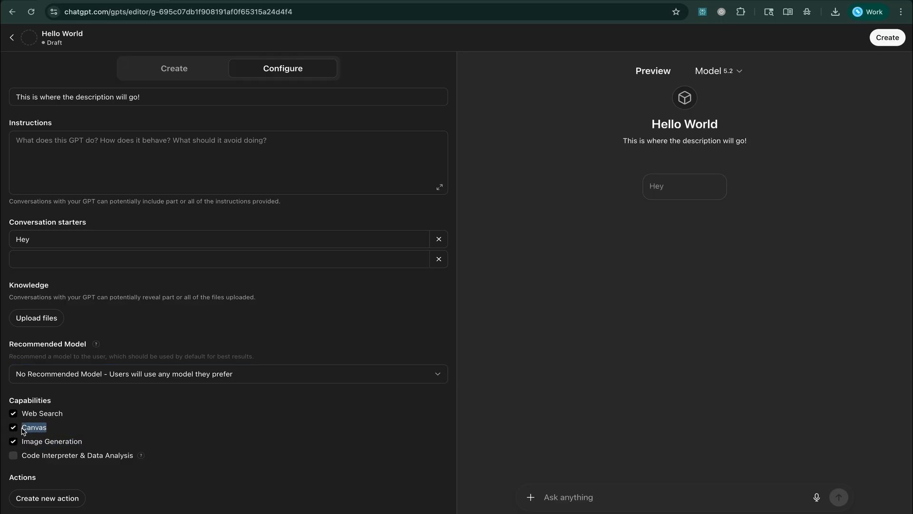
pyautogui.moveTo(66, 415); pyautogui.dragTo(19, 416)
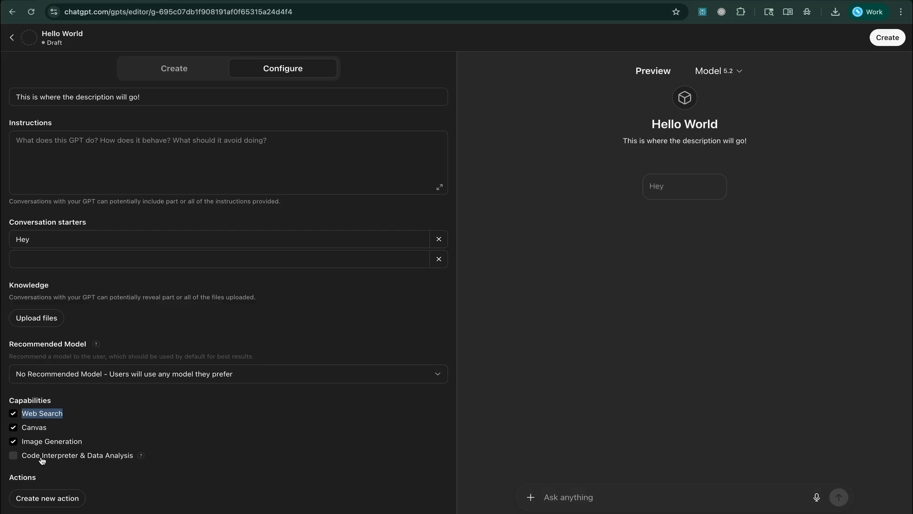
pyautogui.click(15, 457)
# - View the new action setup and the GPT's photo upload option, and exit the GPT editor without creating it
pyautogui.click(34, 498)
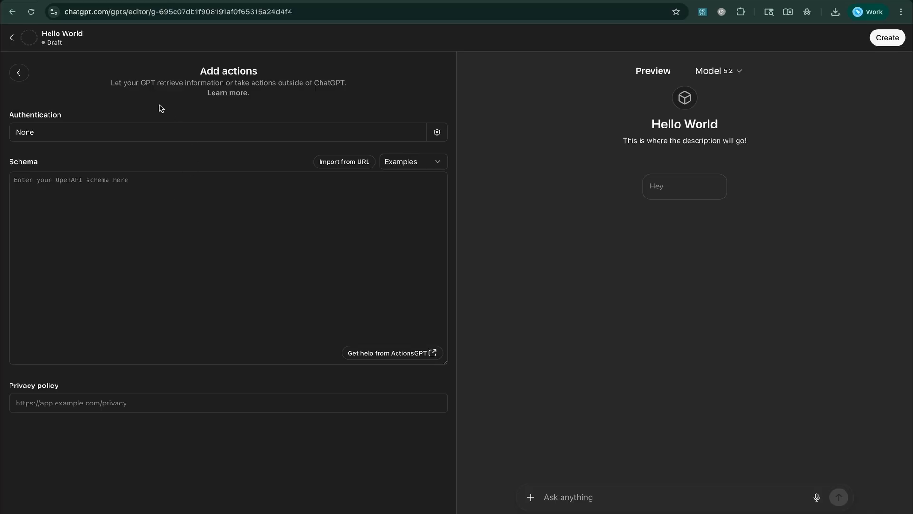
pyautogui.click(19, 74)
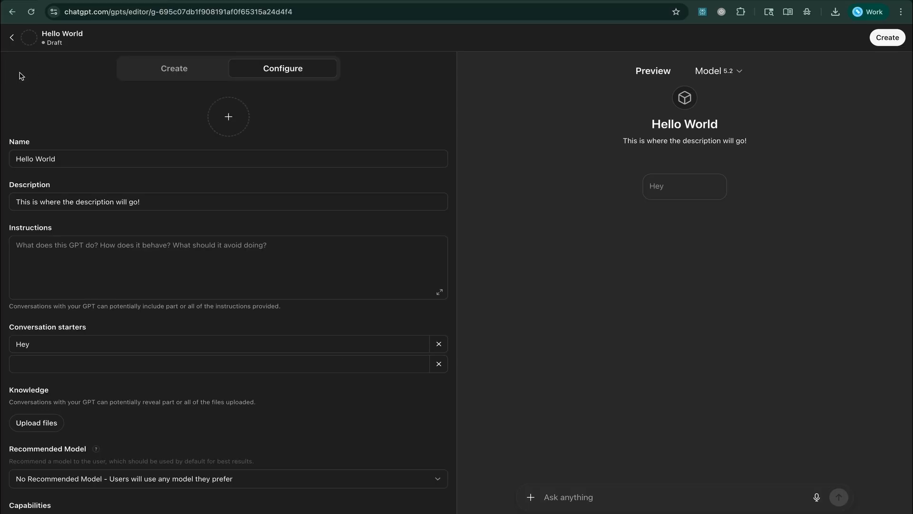
pyautogui.click(229, 119)
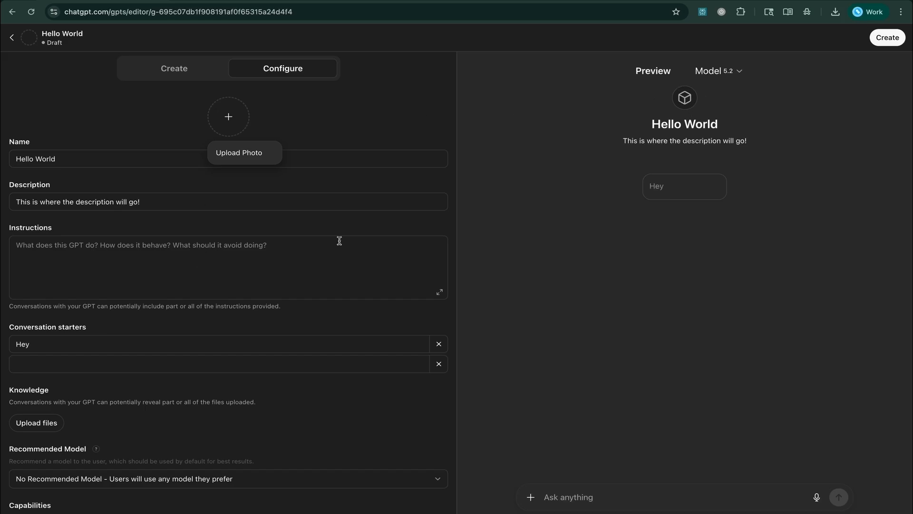
pyautogui.click(10, 36)
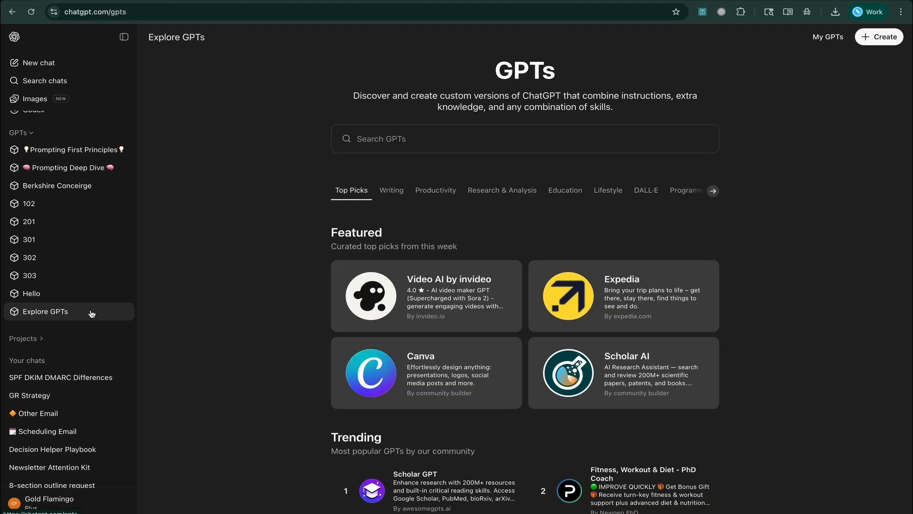
# - Create a new project named "This is my new project!" with a yellow airplane icon
pyautogui.click(41, 339)
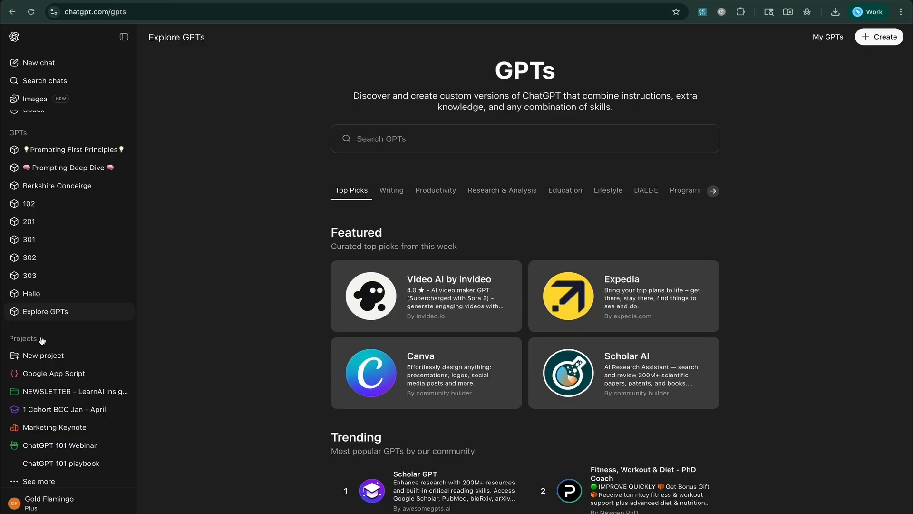
pyautogui.click(42, 356)
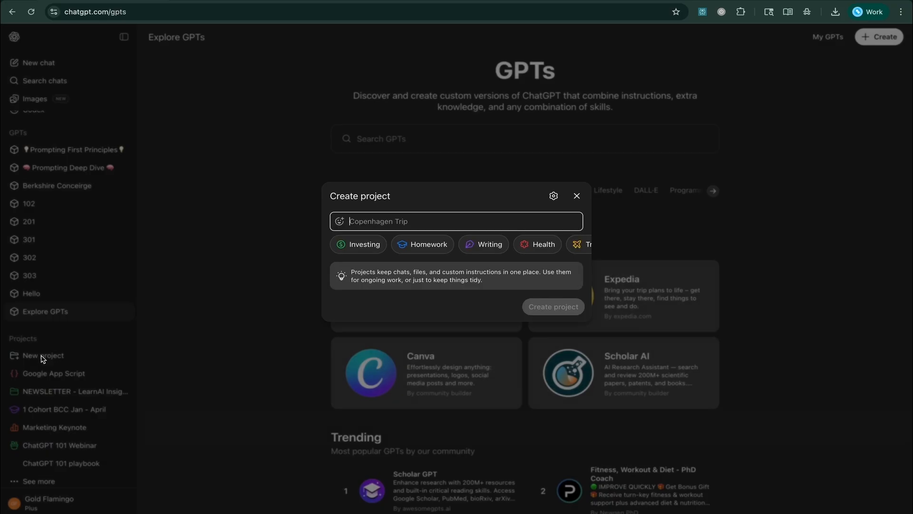
pyautogui.write('This is m')
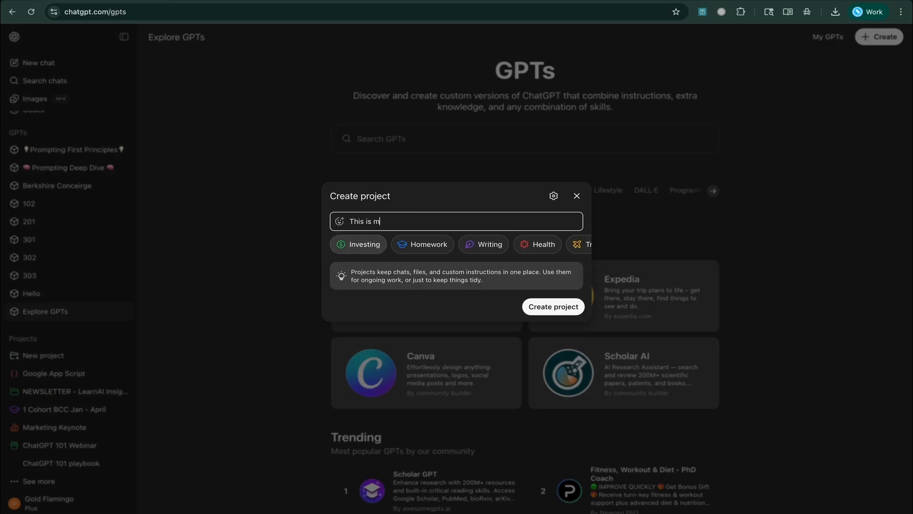
pyautogui.write('y new project!')
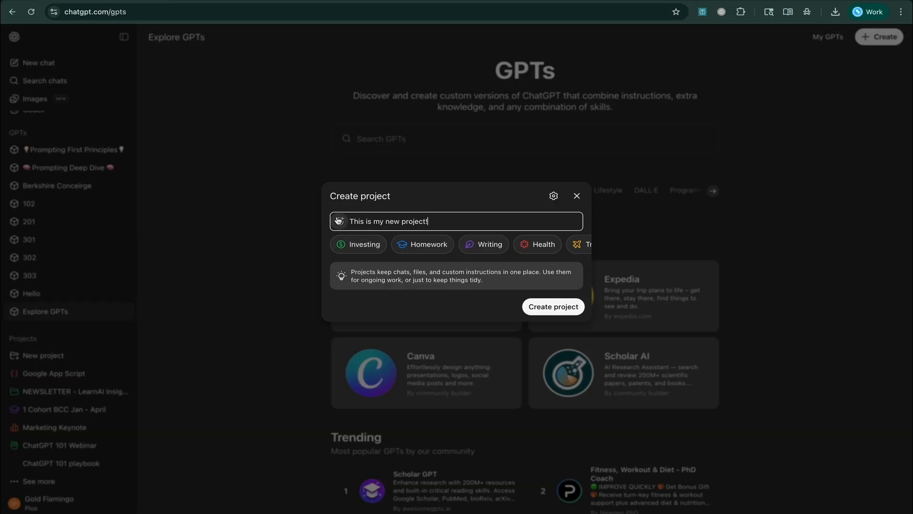
pyautogui.click(339, 222)
pyautogui.click(405, 245)
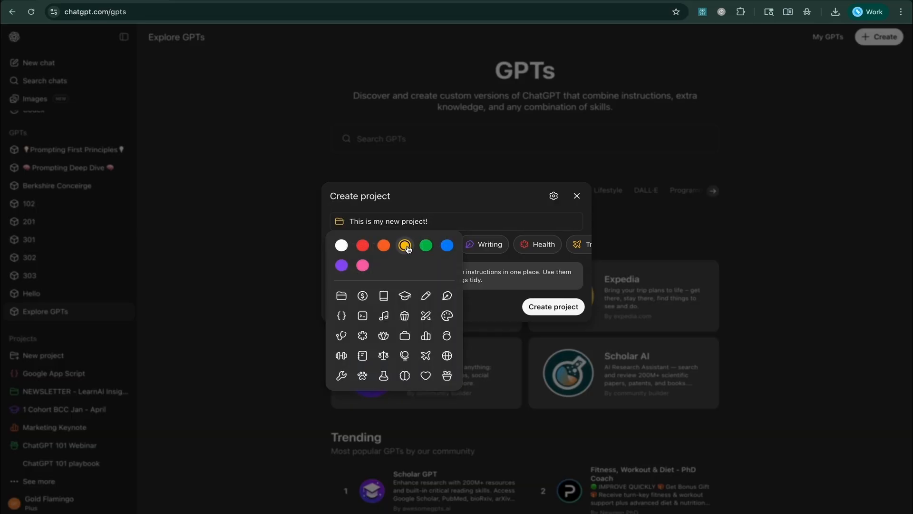
pyautogui.click(424, 357)
pyautogui.click(554, 307)
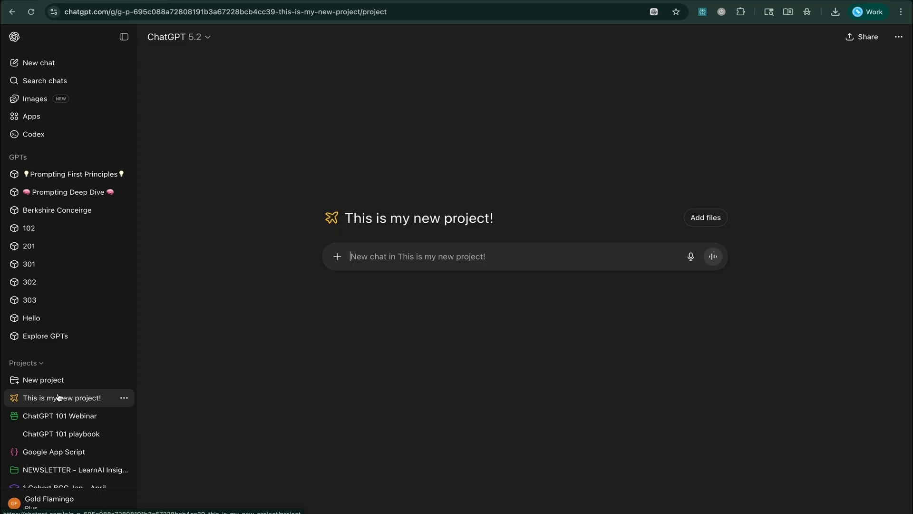
# - Start a new chat and send the prompt "Hey can you give me hotel recommendations for Boston"
pyautogui.click(49, 63)
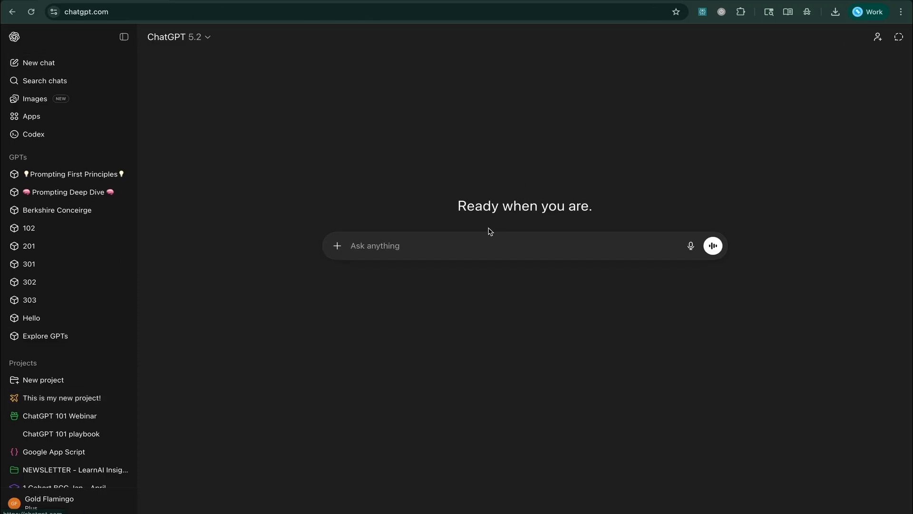
pyautogui.click(443, 257)
pyautogui.write('Hey can you give me hotel recommenda')
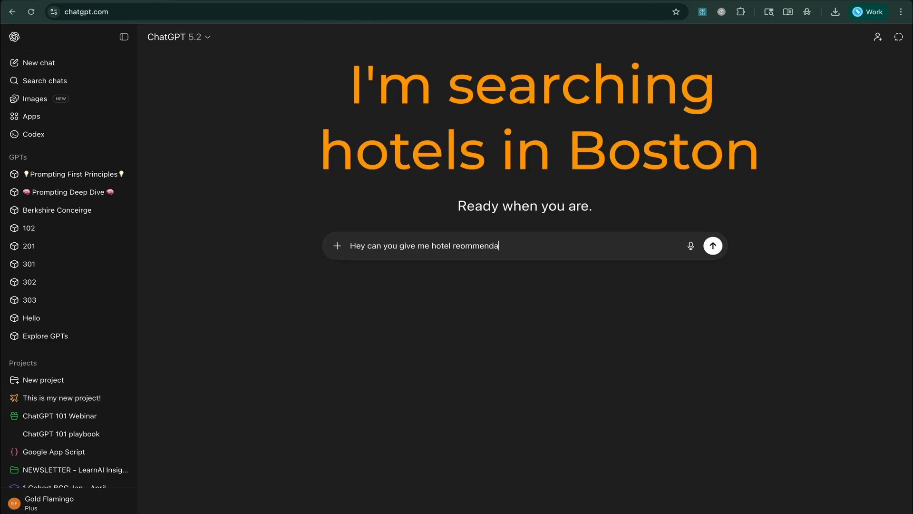
pyautogui.write('tions for Boston')
pyautogui.rightClick(456, 245)
pyautogui.click(481, 229)
pyautogui.press('Return')
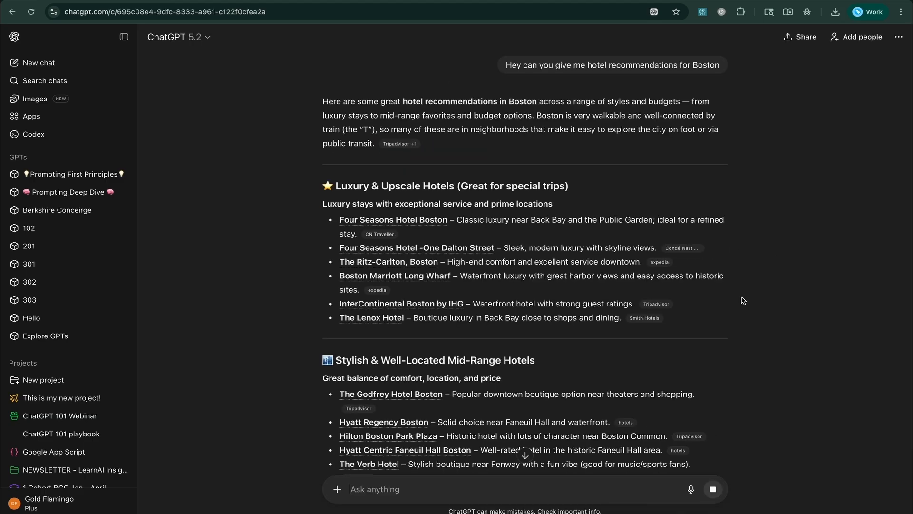
# - Move the Boston hotel recommendations chat into the project "This is my new project!"
pyautogui.scroll(-20, 744, 301)
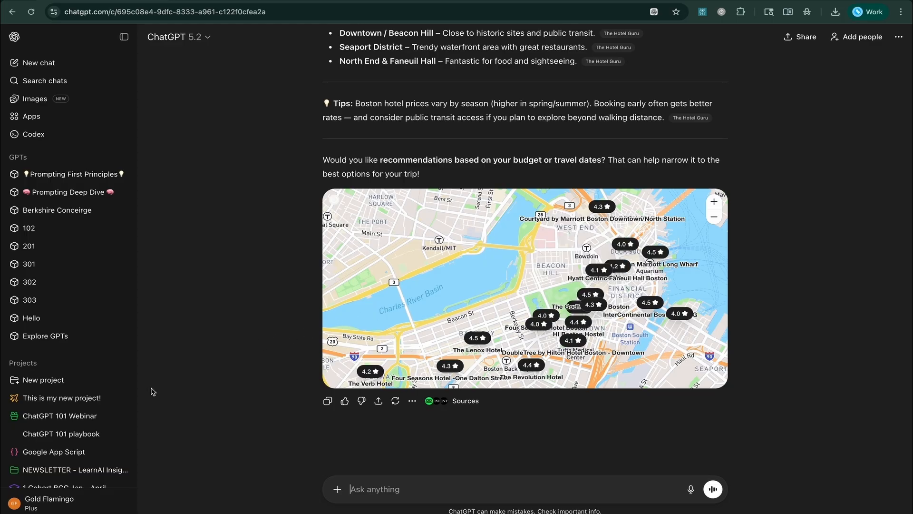
pyautogui.scroll(-3, 72, 402)
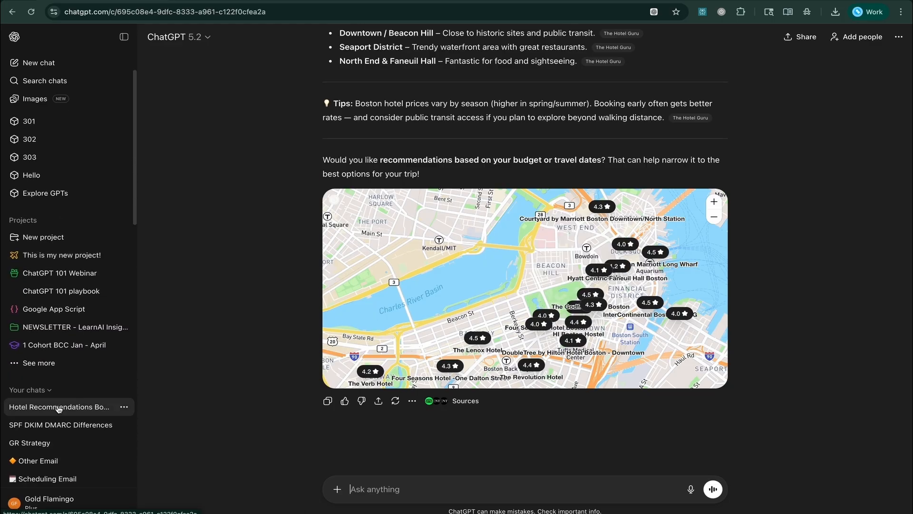
pyautogui.click(124, 408)
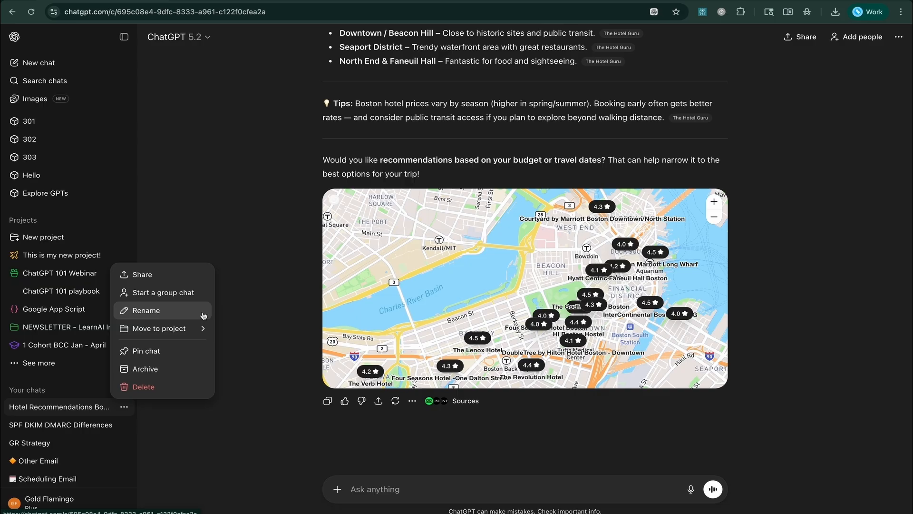
pyautogui.moveTo(188, 328)
pyautogui.click(291, 308)
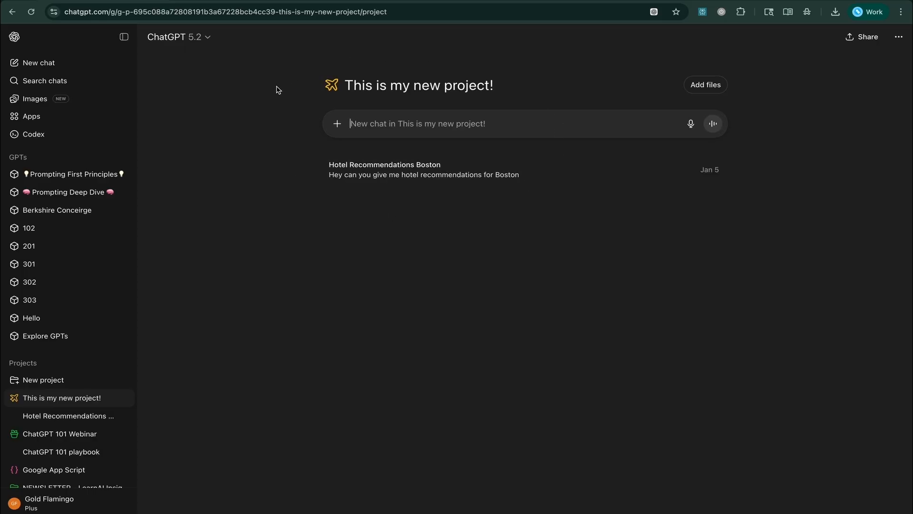
# - Collapse the Projects list and open Canva's details page from the Apps directory
pyautogui.click(26, 363)
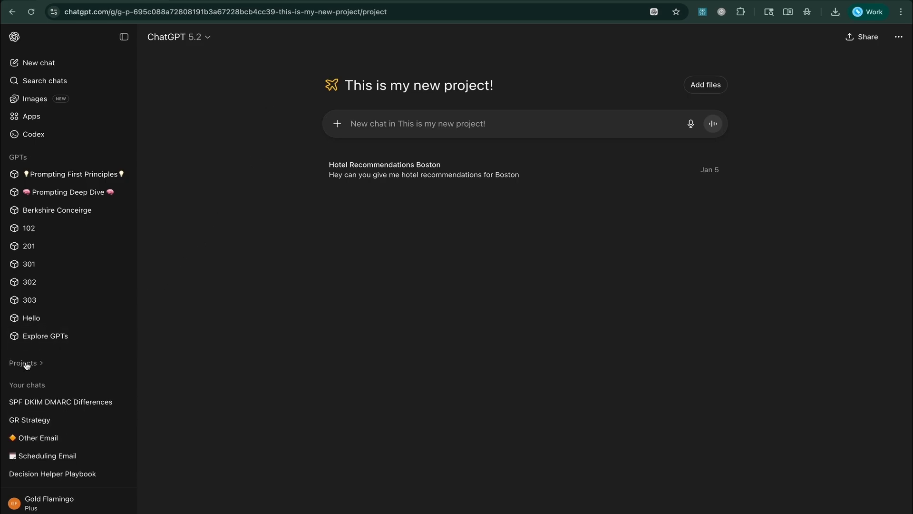
pyautogui.click(39, 116)
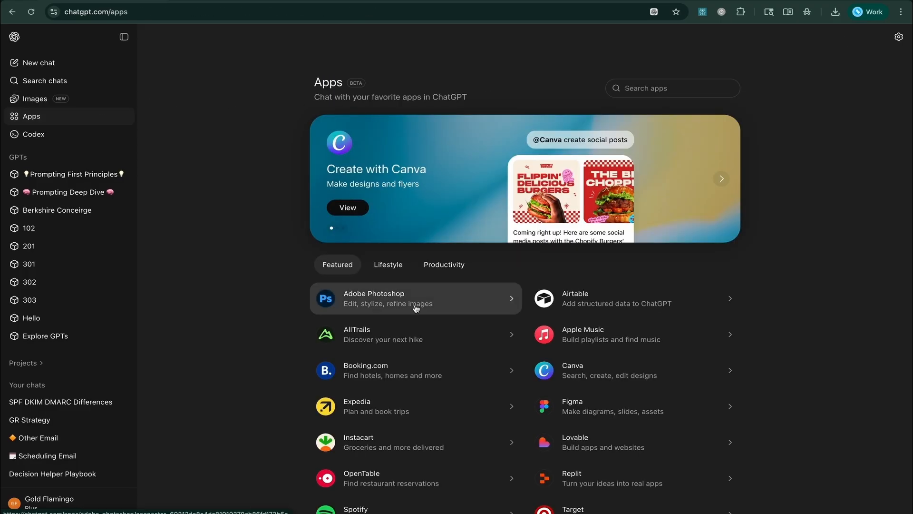
pyautogui.scroll(-1, 390, 346)
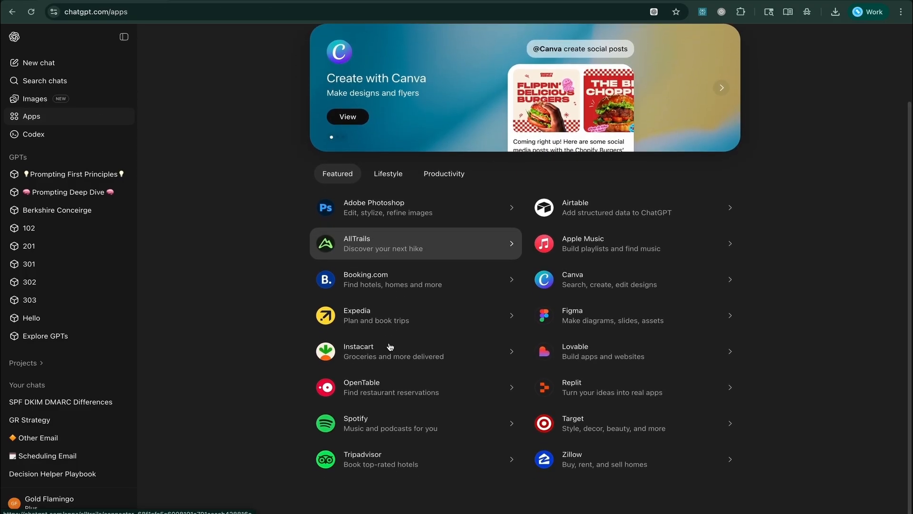
pyautogui.click(719, 282)
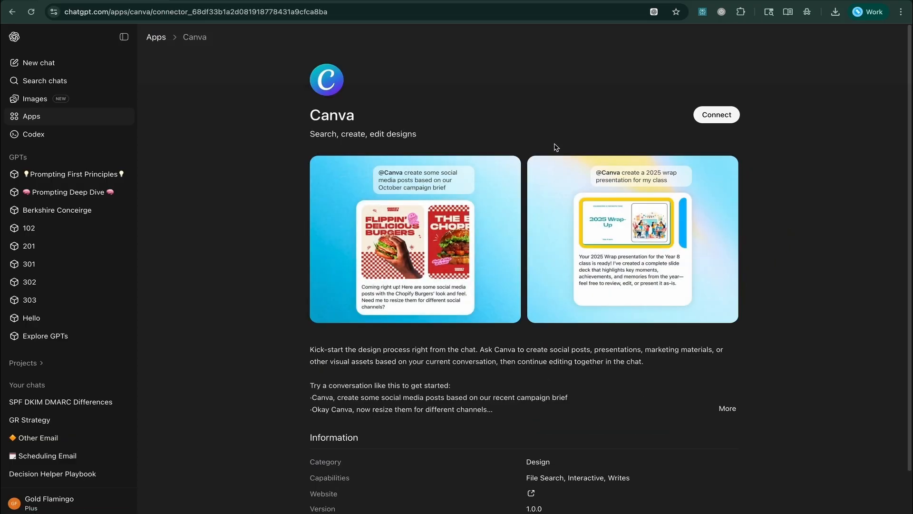
# - Bring up the Canva connection prompt, dismiss it, and browse the featured apps in the Apps directory
pyautogui.click(723, 115)
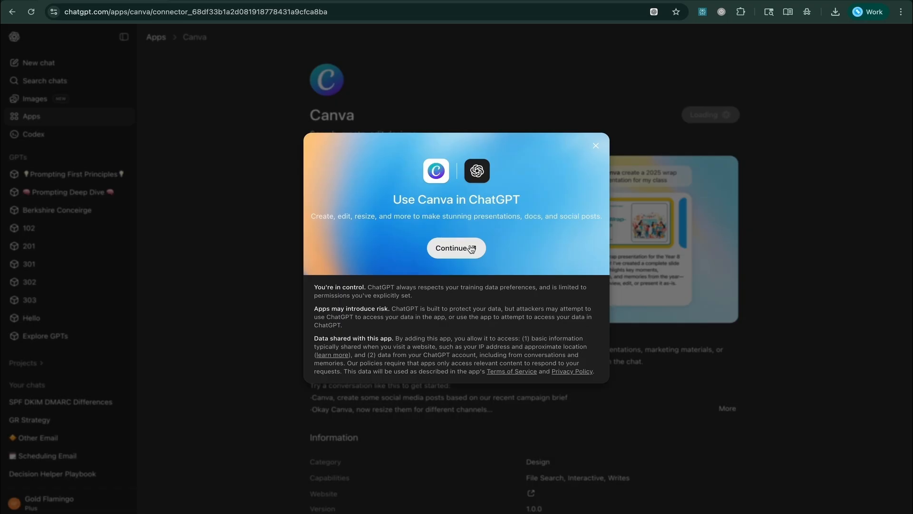
pyautogui.click(598, 147)
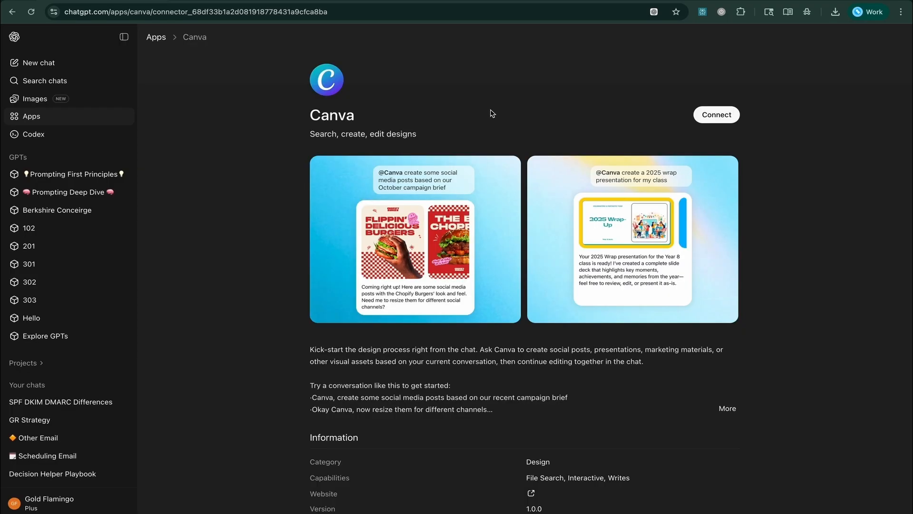
pyautogui.click(156, 37)
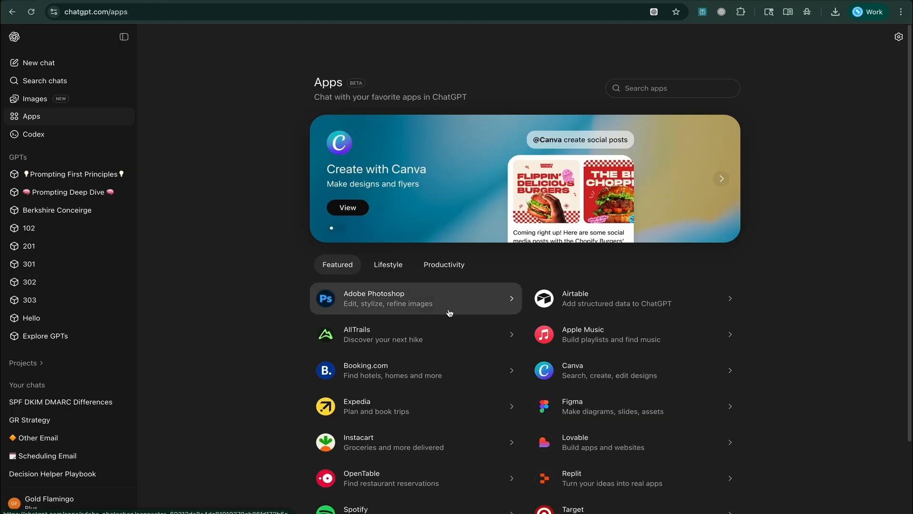
pyautogui.scroll(-2, 448, 310)
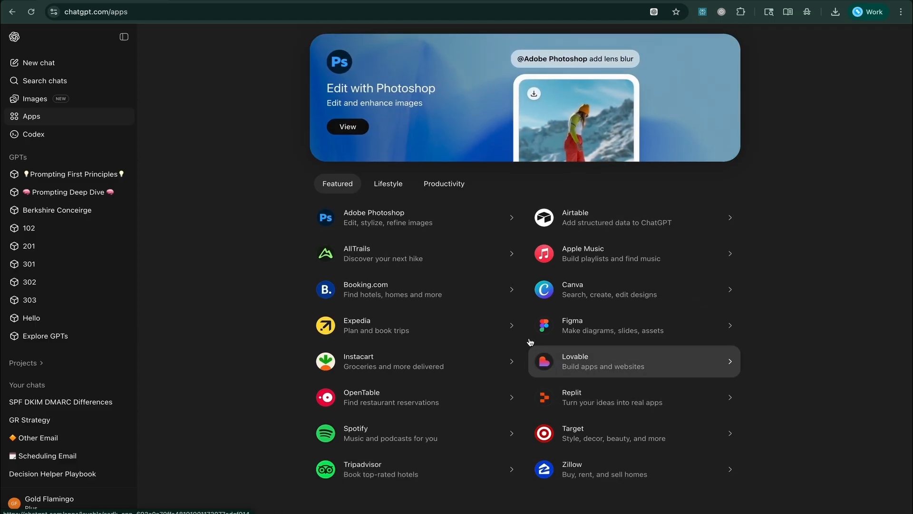
pyautogui.scroll(1, 530, 341)
pyautogui.scroll(2, 530, 341)
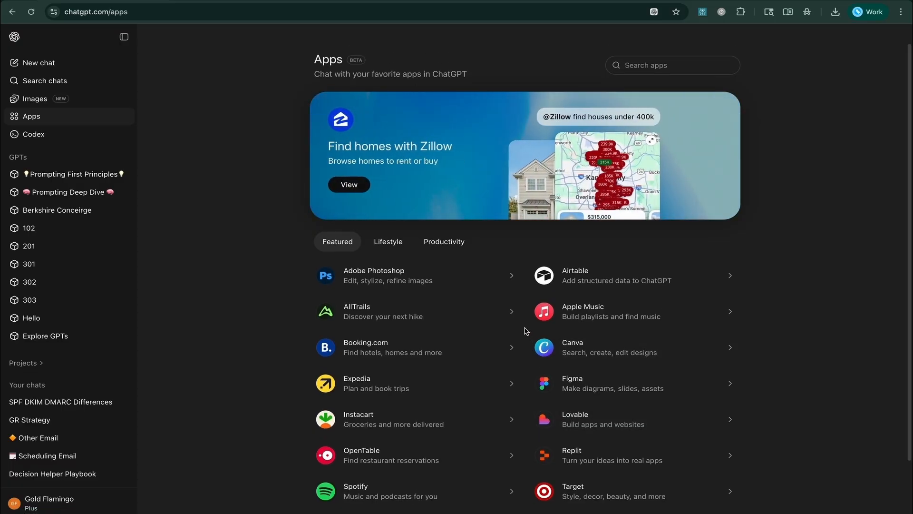
pyautogui.scroll(1, 526, 330)
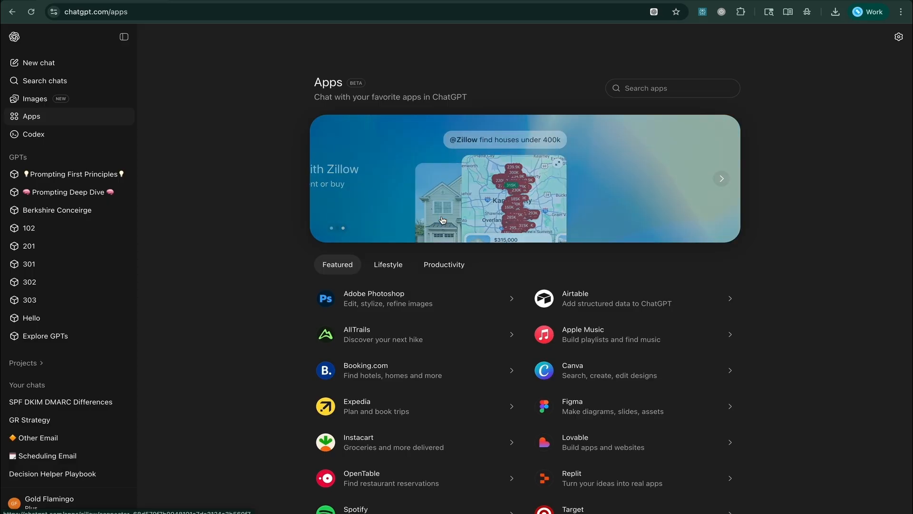
# - Open the account settings and review the General and Notifications options
pyautogui.click(32, 502)
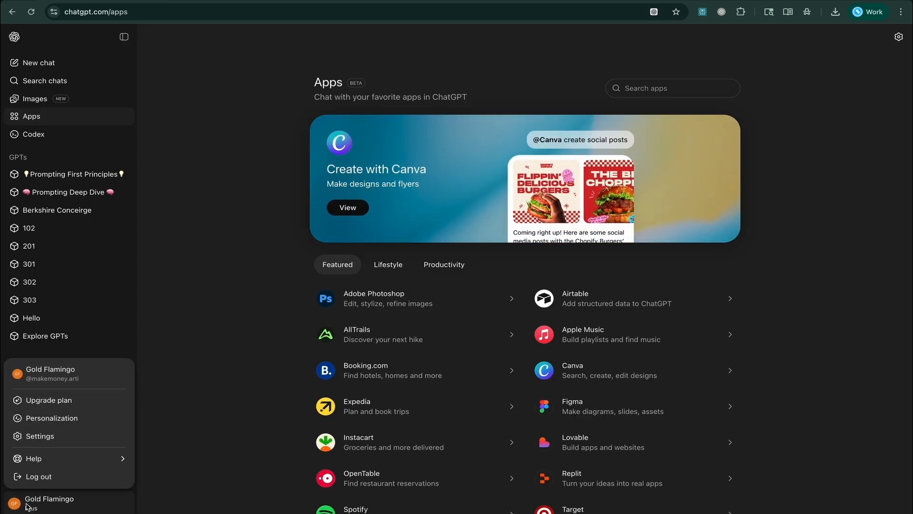
pyautogui.click(43, 435)
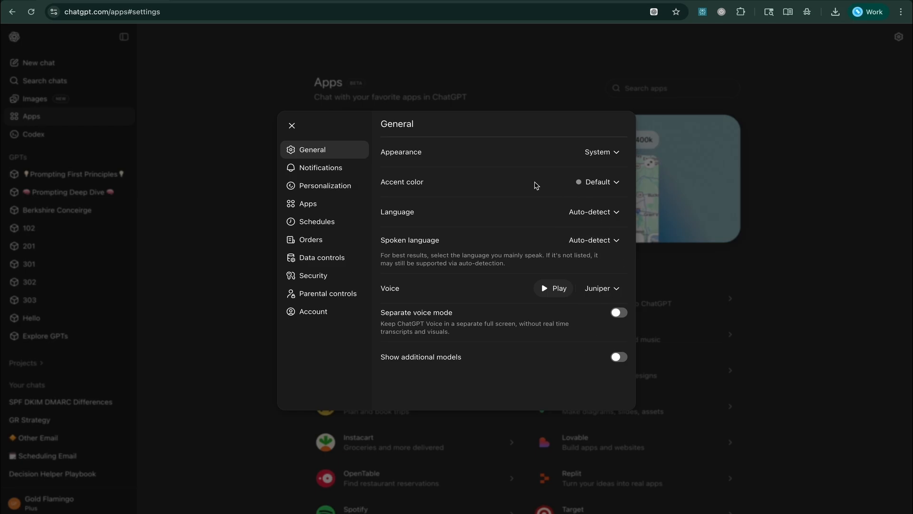
pyautogui.click(317, 169)
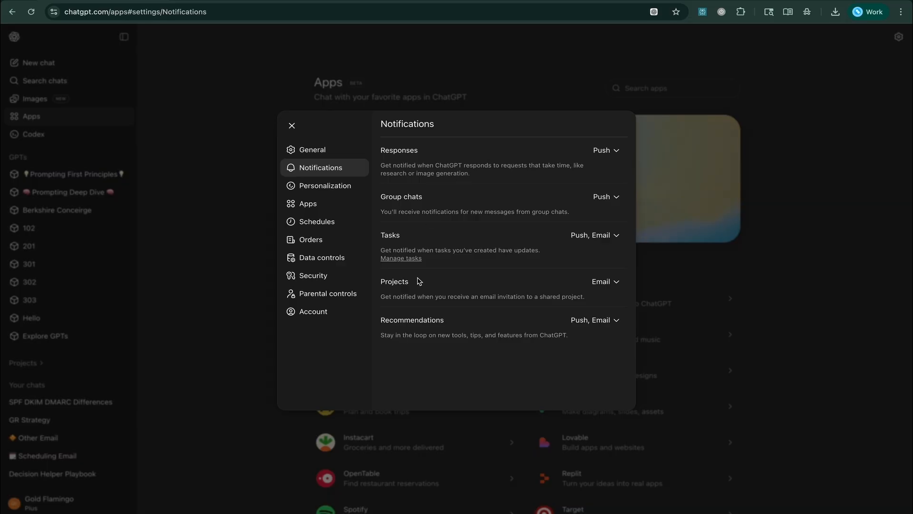
# - Review the Personalization settings, from base style and characteristics through custom instructions and About you to Memory
pyautogui.click(325, 187)
pyautogui.scroll(-1, 472, 231)
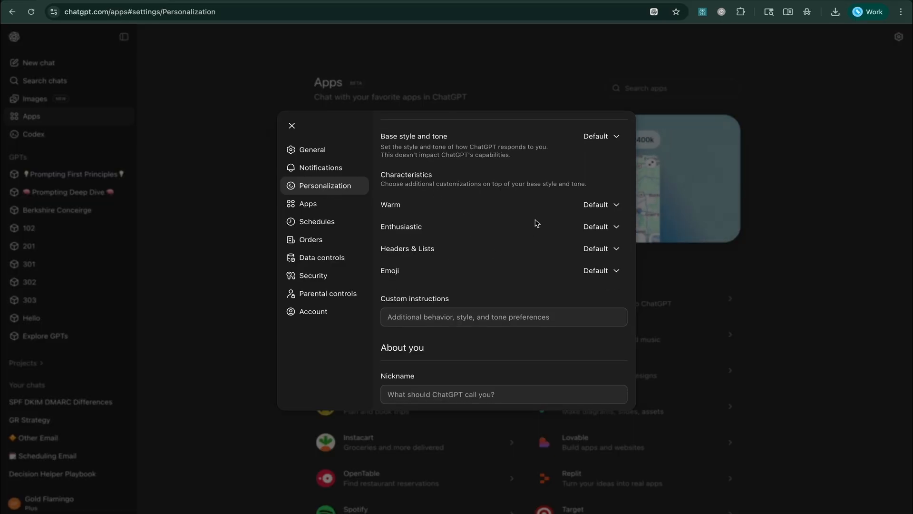
pyautogui.scroll(-1, 536, 221)
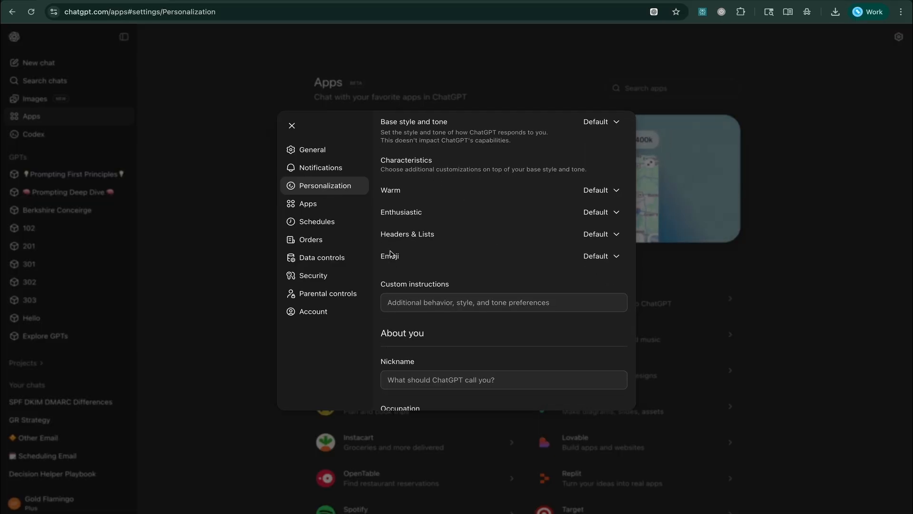
pyautogui.scroll(-5, 520, 243)
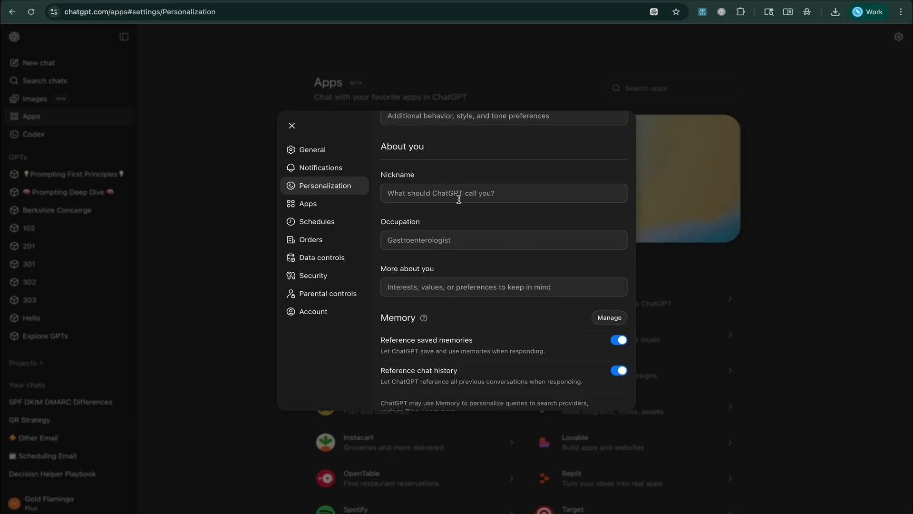
# - Look through the Apps, Schedules, Orders and Data controls sections of the settings
pyautogui.click(286, 205)
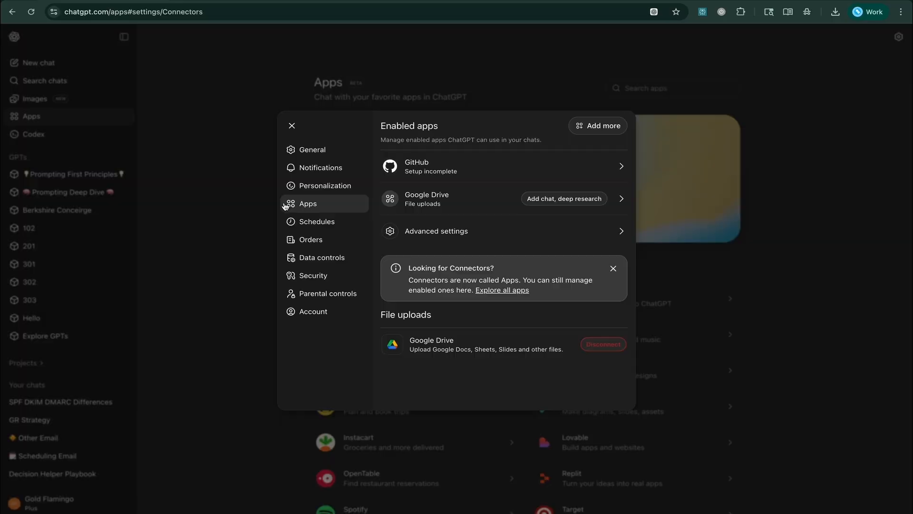
pyautogui.click(327, 228)
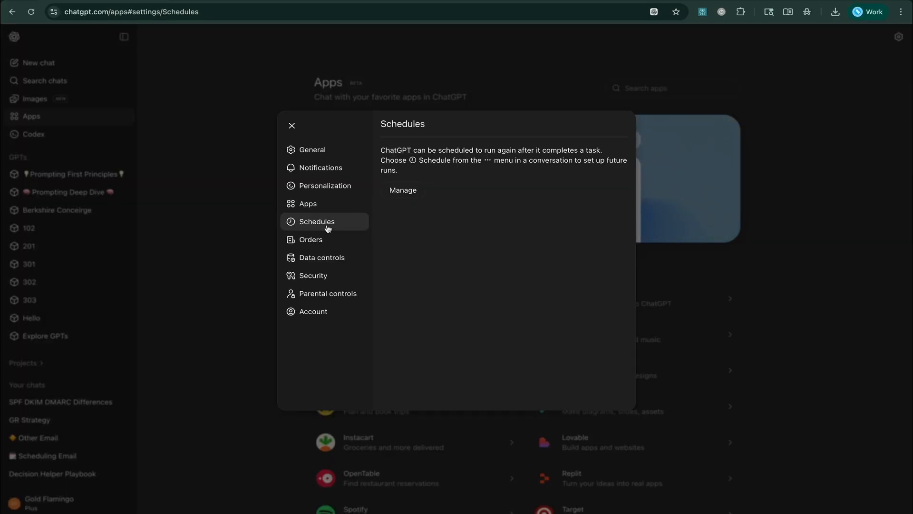
pyautogui.click(309, 242)
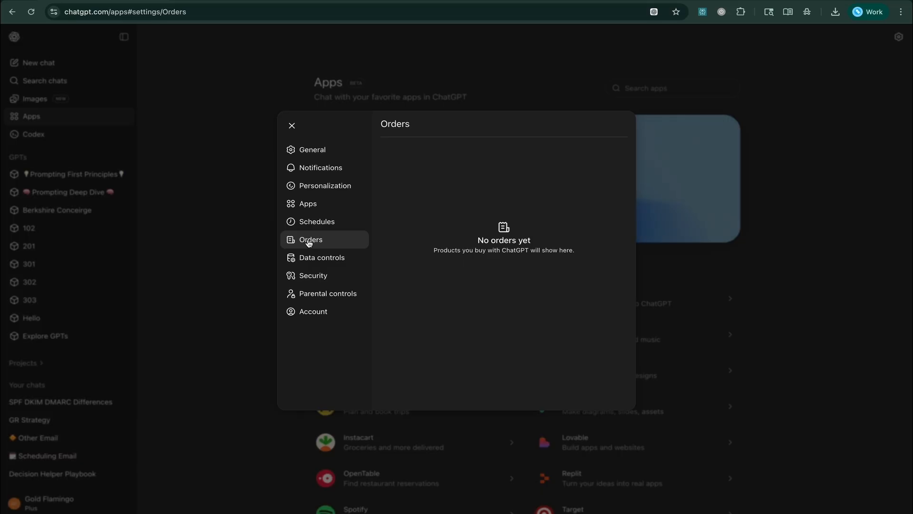
pyautogui.click(314, 261)
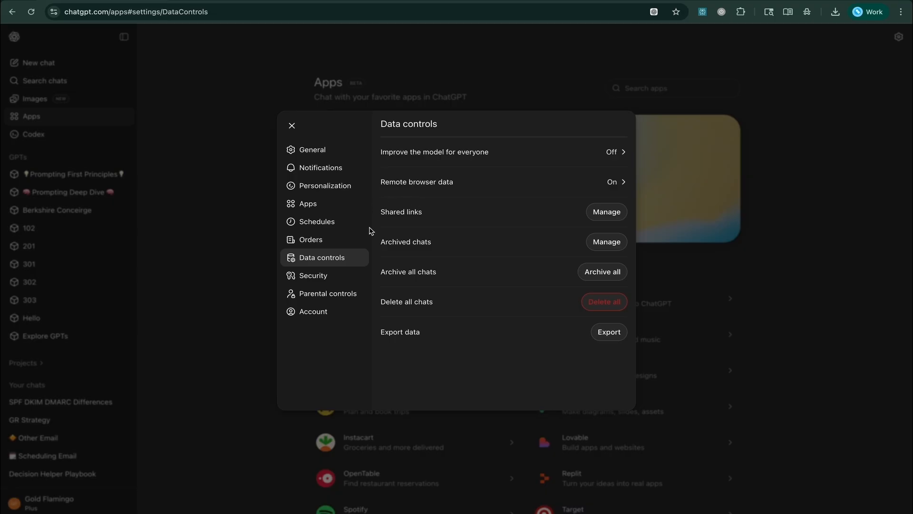
# - Examine the Security settings, including multi-factor authentication and secure sign-in, and view the Parental controls section
pyautogui.click(315, 281)
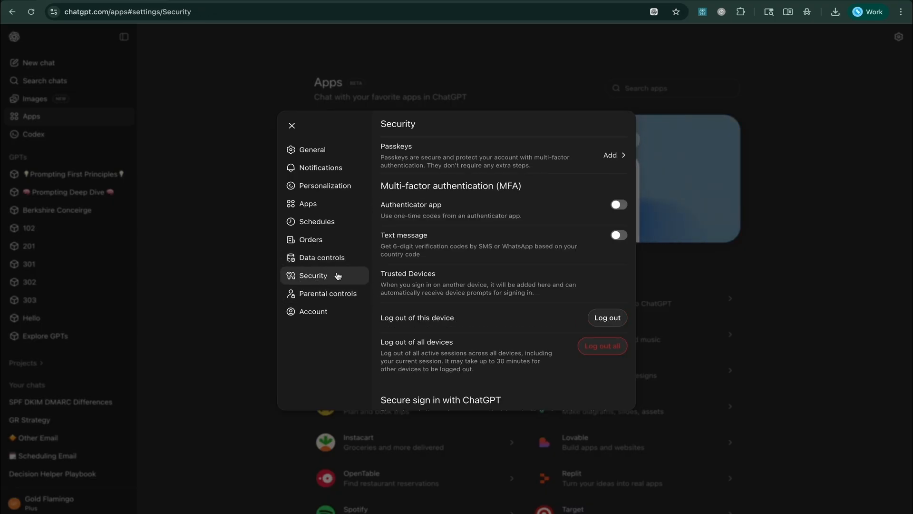
pyautogui.scroll(-3, 563, 205)
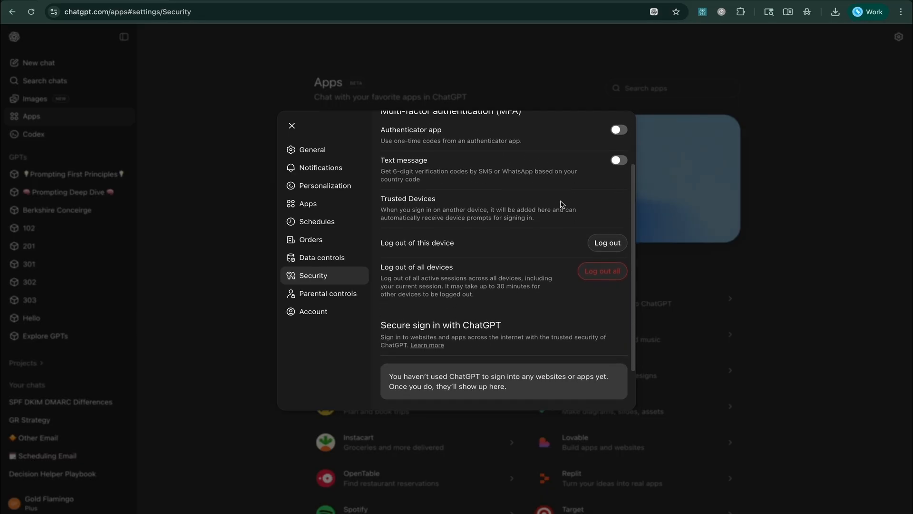
pyautogui.click(315, 294)
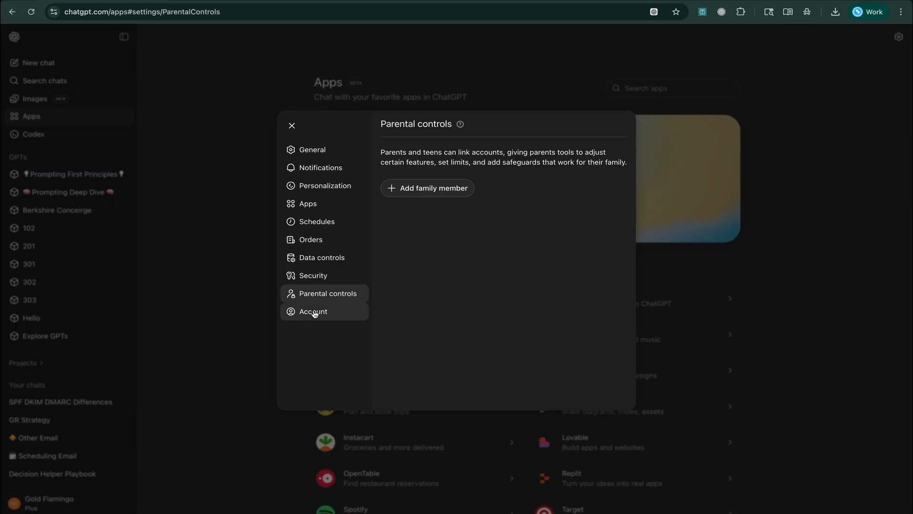
# - Review the Account section's plan, payment and GPT builder profile details, and close the settings
pyautogui.click(314, 312)
pyautogui.scroll(-10, 499, 205)
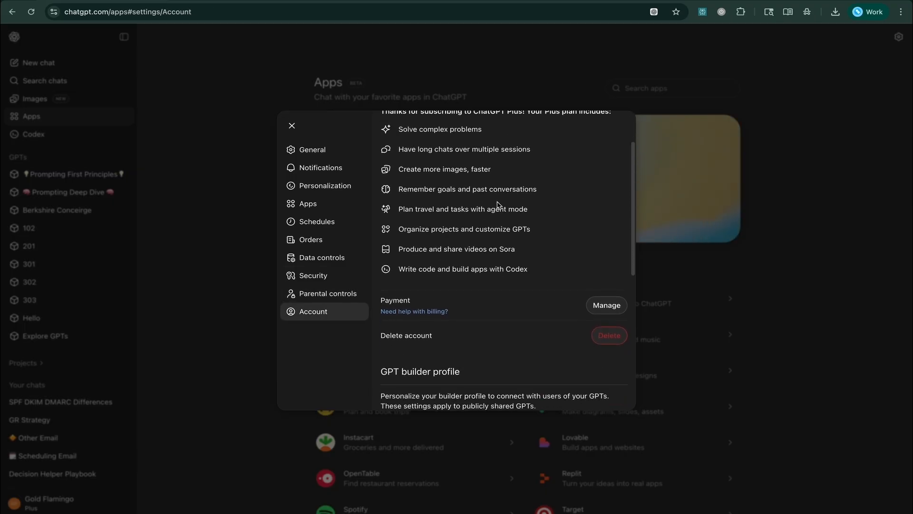
pyautogui.scroll(10, 499, 205)
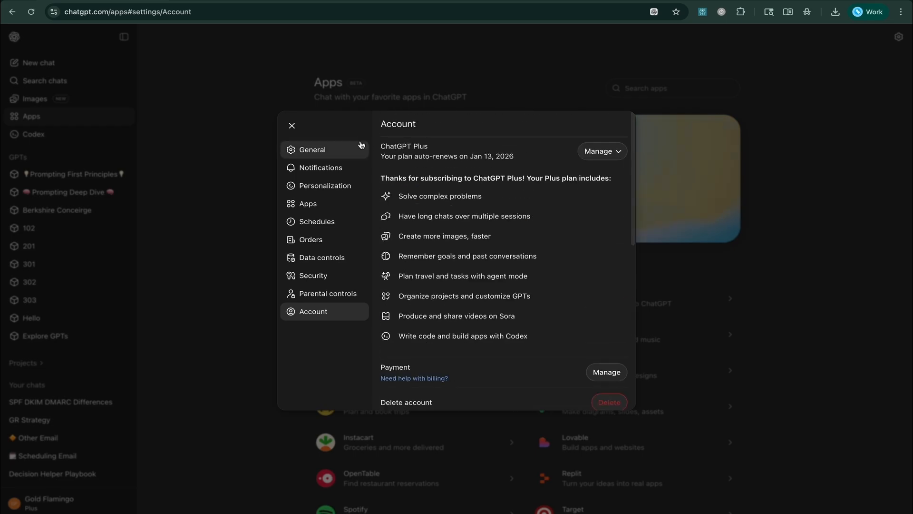
pyautogui.click(292, 126)
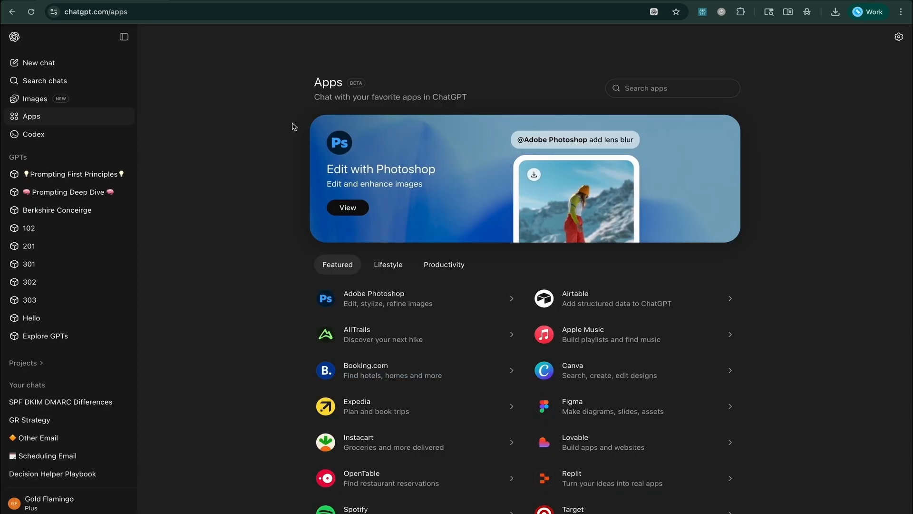